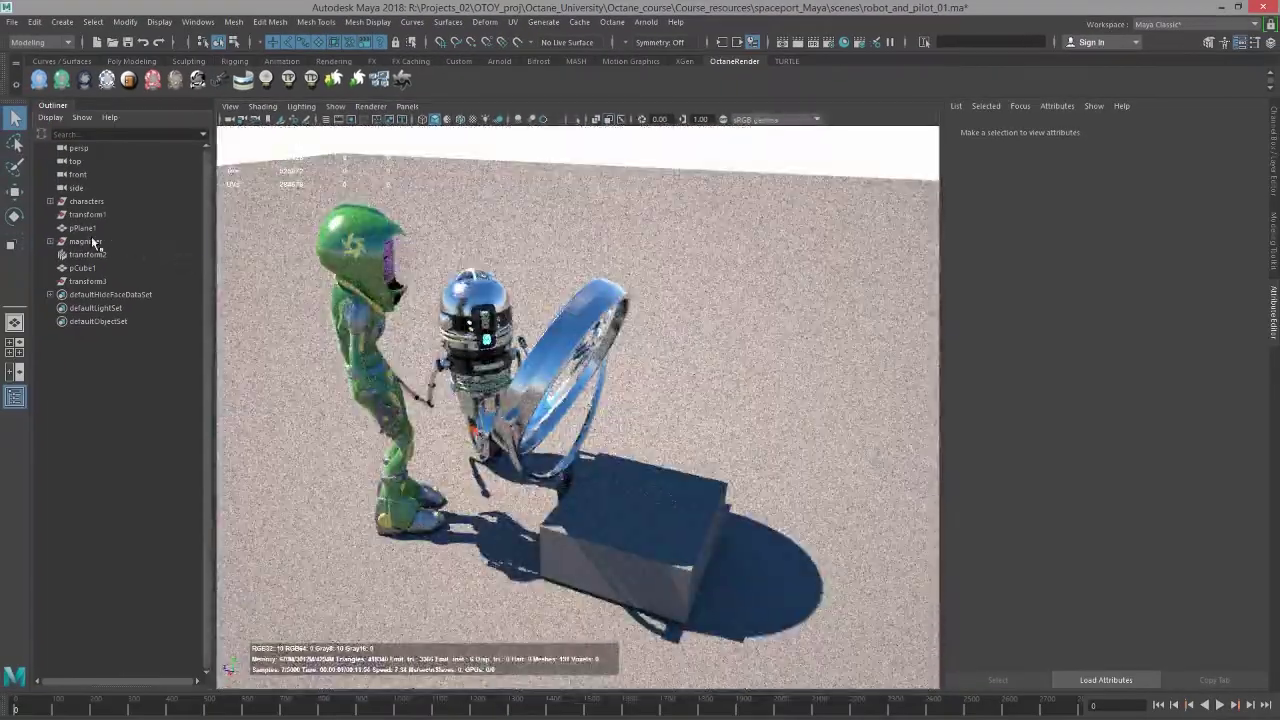
# Step: Hide the magnifier group and the cube on the ground beside the robot
pyautogui.click(98, 242)
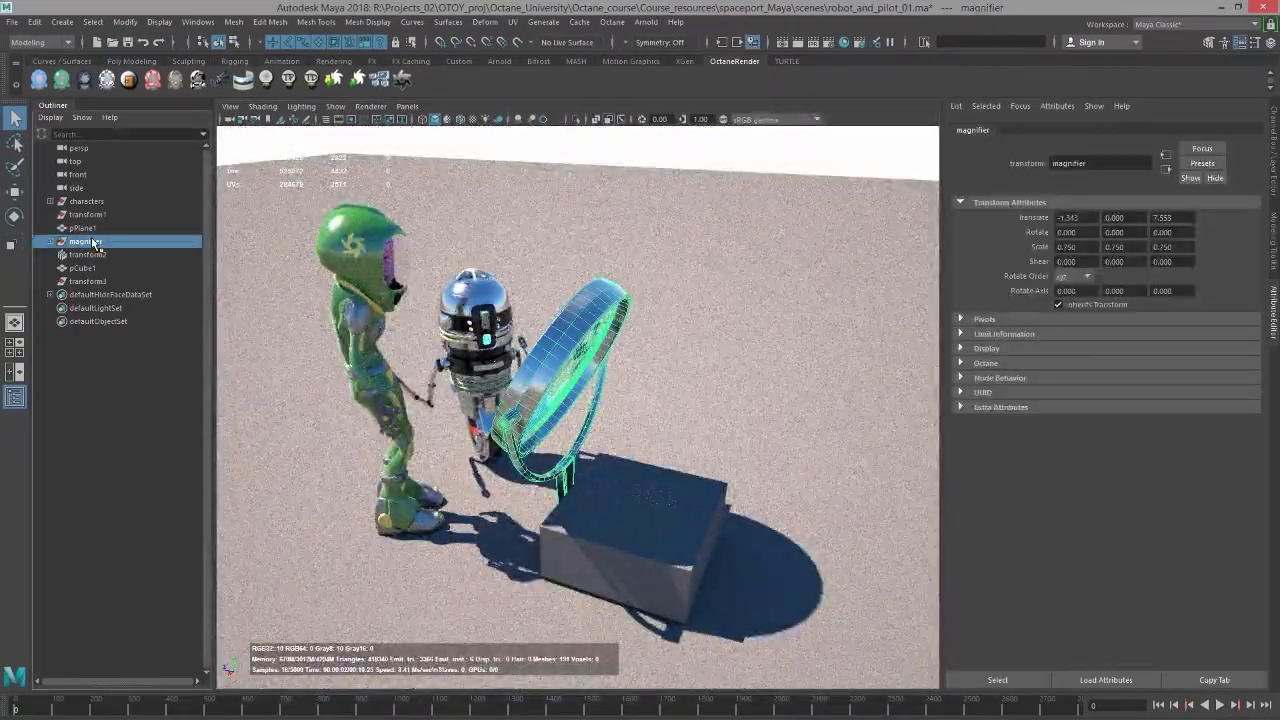
pyautogui.hotkey('ctrl', 'h')
pyautogui.click(630, 555)
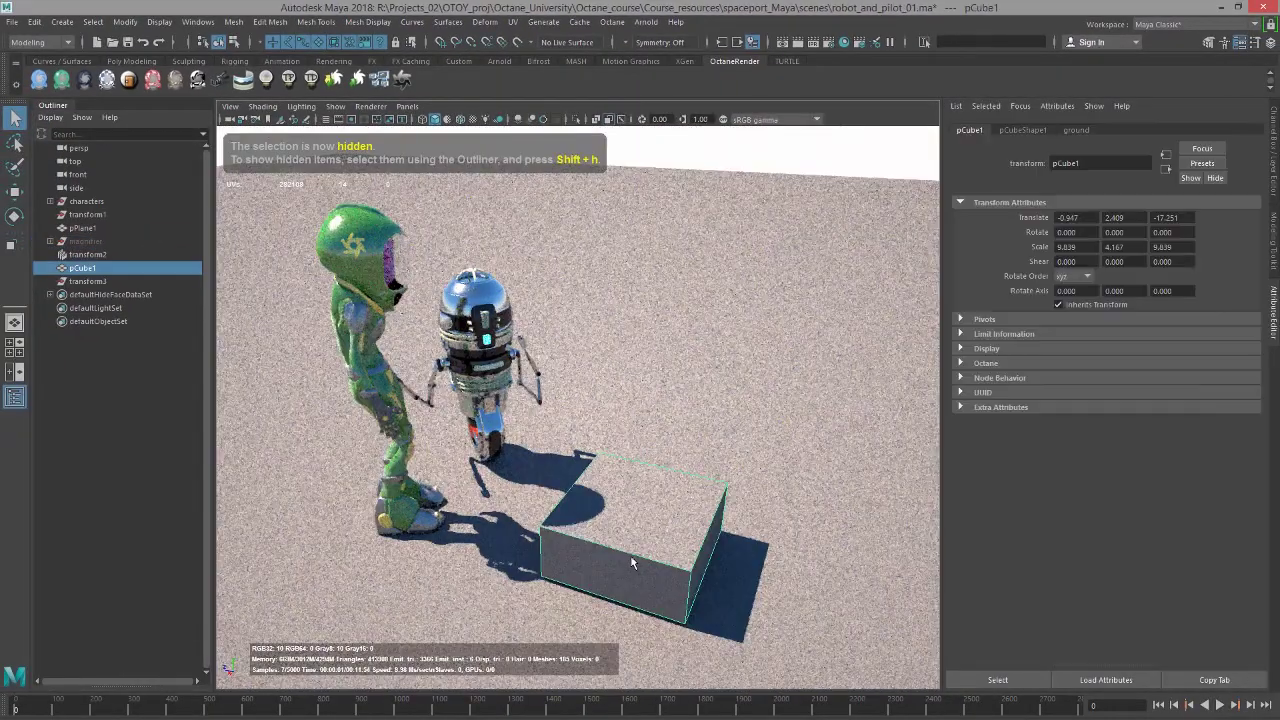
pyautogui.hotkey('ctrl', 'h')
# Step: Assign a new Octane glossy material to the ground plane
pyautogui.keyDown('alt'); pyautogui.moveTo(674, 534); pyautogui.dragTo(517, 510); pyautogui.keyUp('alt')
pyautogui.keyDown('alt'); pyautogui.moveTo(640, 470); pyautogui.dragTo(583, 514, button='middle'); pyautogui.keyUp('alt')
pyautogui.keyDown('alt'); pyautogui.moveTo(583, 514); pyautogui.dragTo(626, 526, button='right'); pyautogui.keyUp('alt')
pyautogui.keyDown('alt'); pyautogui.moveTo(626, 526); pyautogui.dragTo(585, 525); pyautogui.keyUp('alt')
pyautogui.click(377, 220)
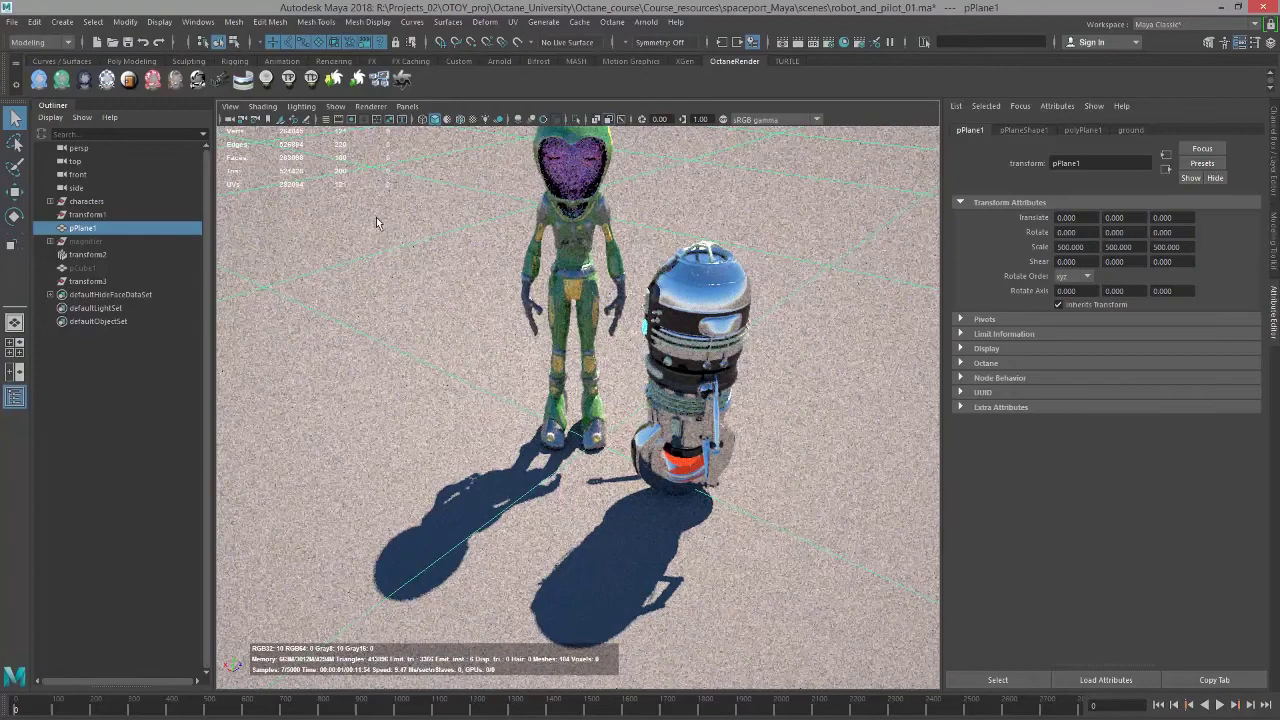
pyautogui.click(61, 79)
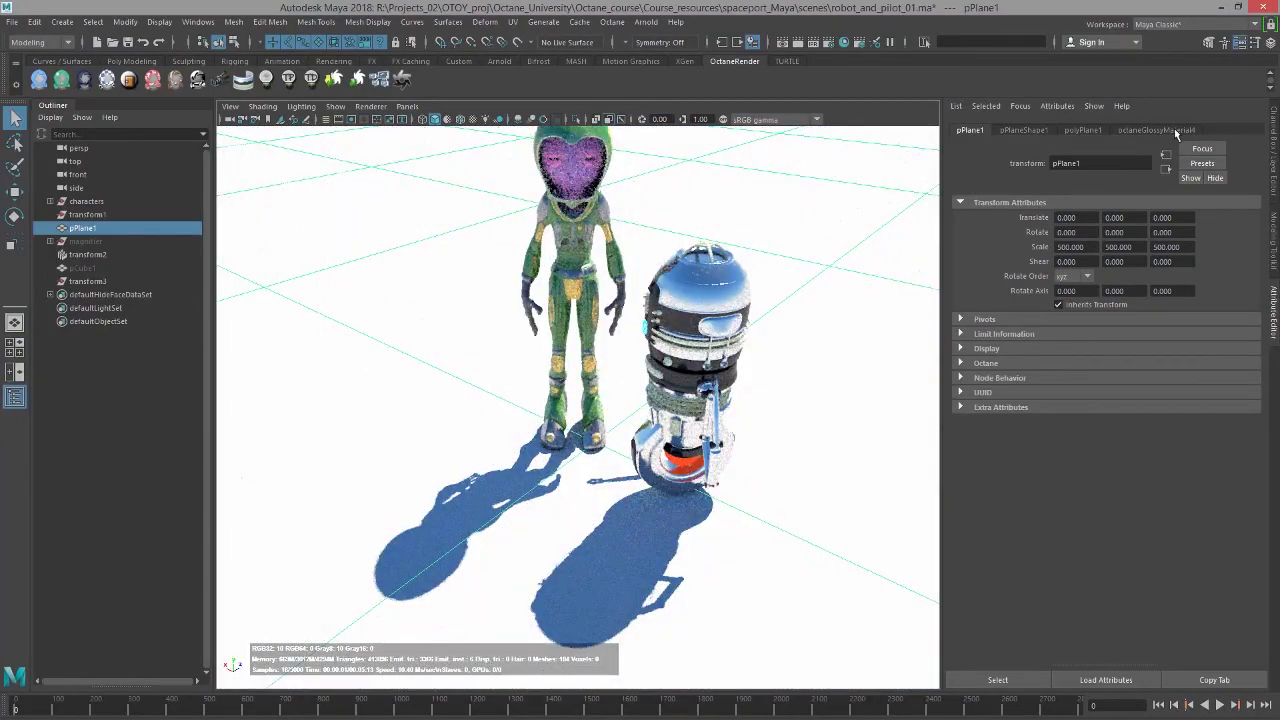
# Step: Darken the ground material's diffuse colour, lower its specular to about 0.13 and set its roughness to 0.238
pyautogui.click(1174, 128)
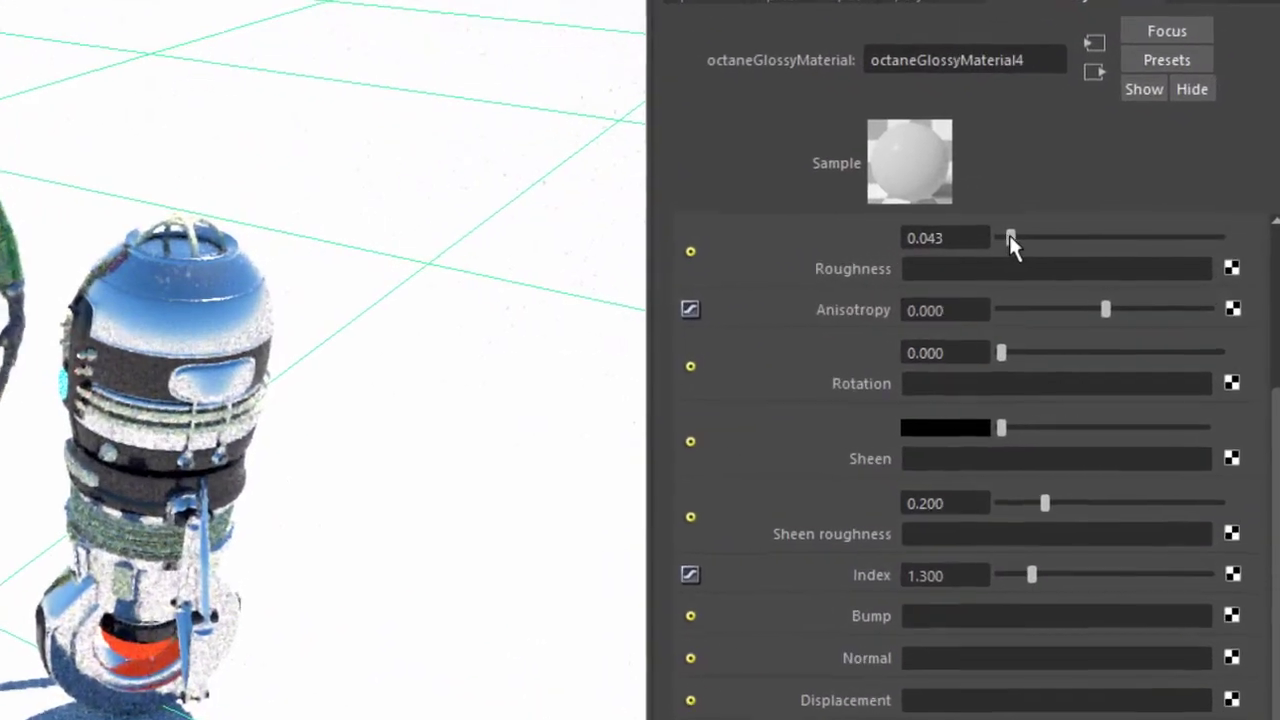
pyautogui.moveTo(1125, 254); pyautogui.dragTo(1122, 256)
pyautogui.moveTo(1005, 243); pyautogui.dragTo(1010, 266)
pyautogui.scroll(3, 1138, 296)
pyautogui.click(1028, 344)
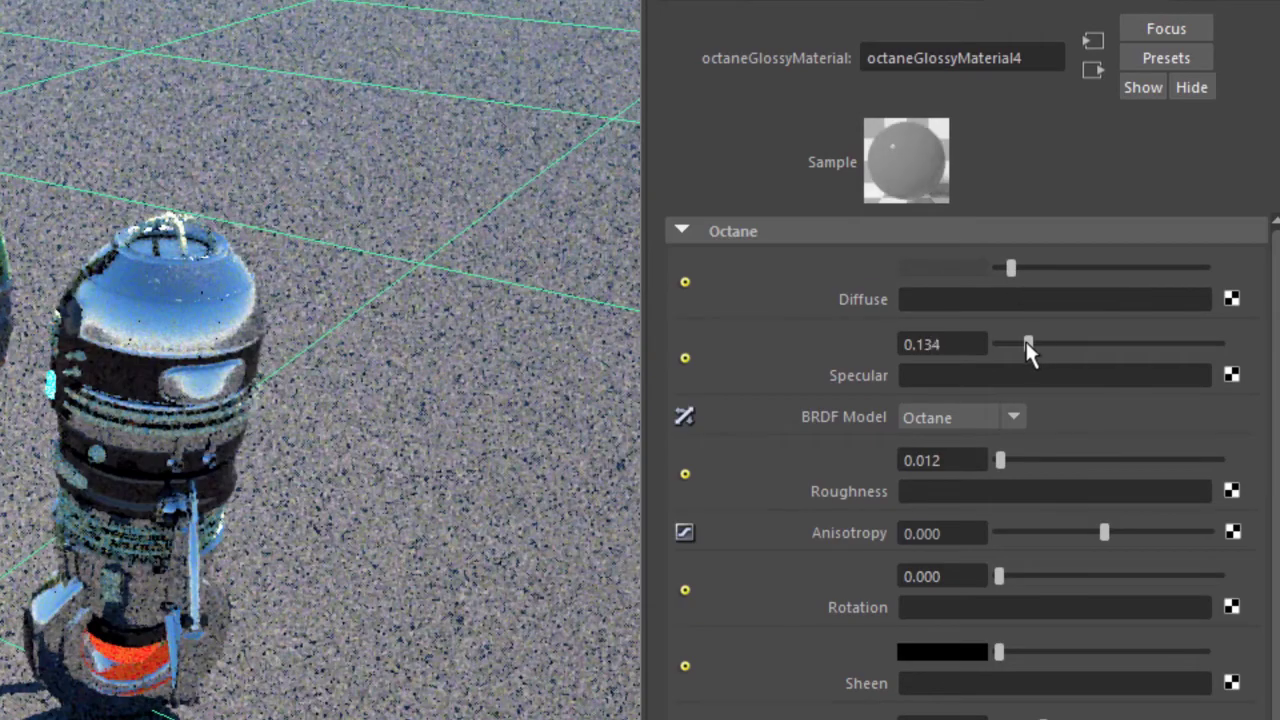
pyautogui.moveTo(1030, 345); pyautogui.dragTo(1025, 344)
pyautogui.moveTo(1003, 460); pyautogui.dragTo(1051, 460)
# Step: Connect an Octane Image Texture to the ground material's Normal channel
pyautogui.scroll(-3, 1230, 650)
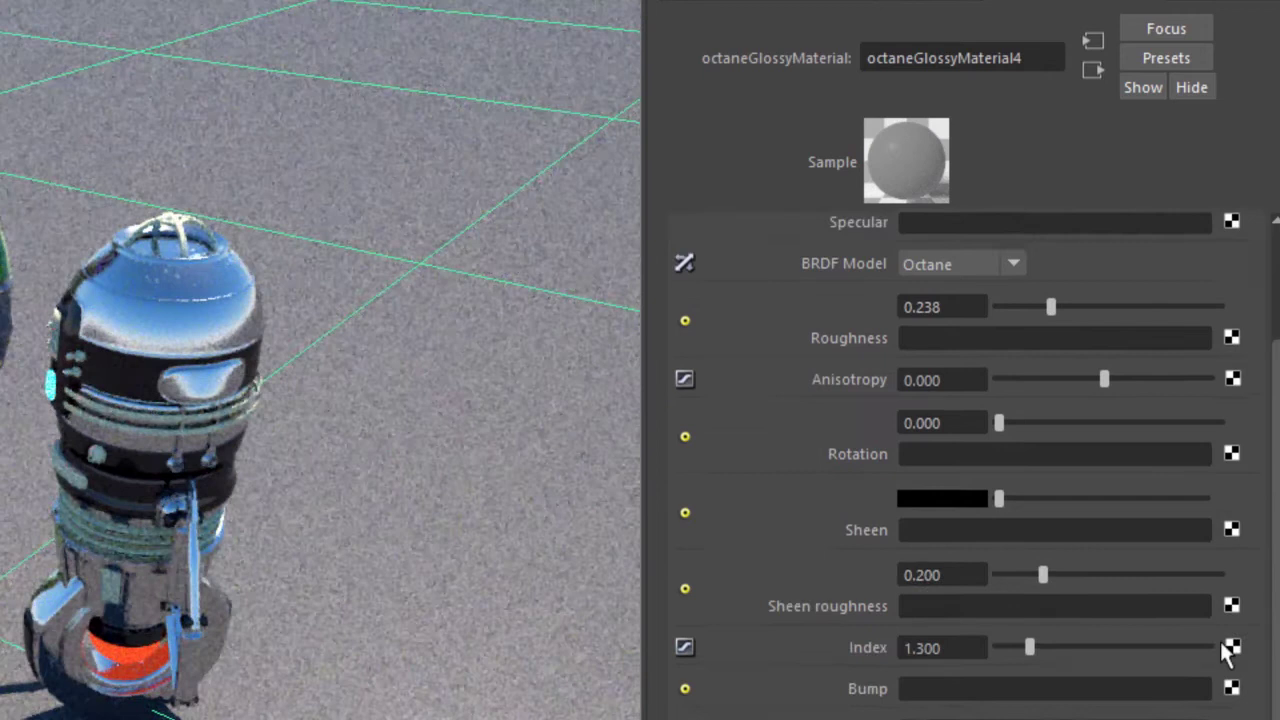
pyautogui.scroll(-3, 1228, 650)
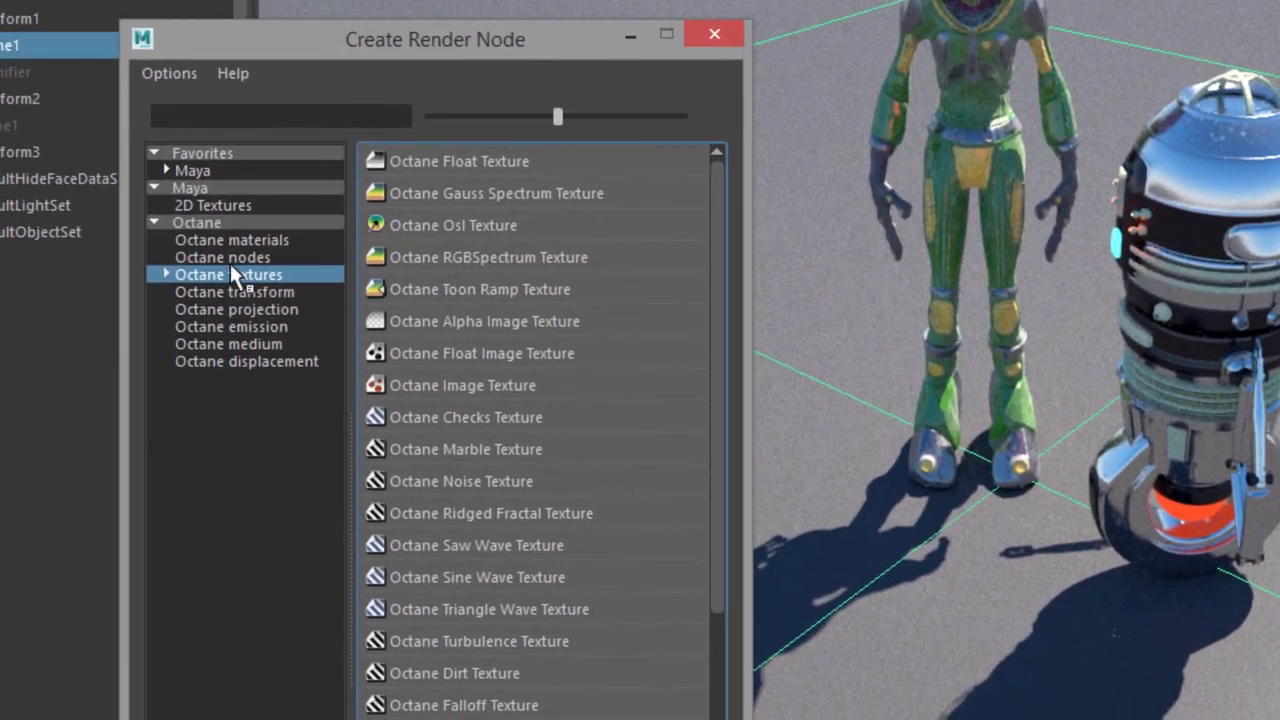
pyautogui.click(163, 273)
pyautogui.click(237, 292)
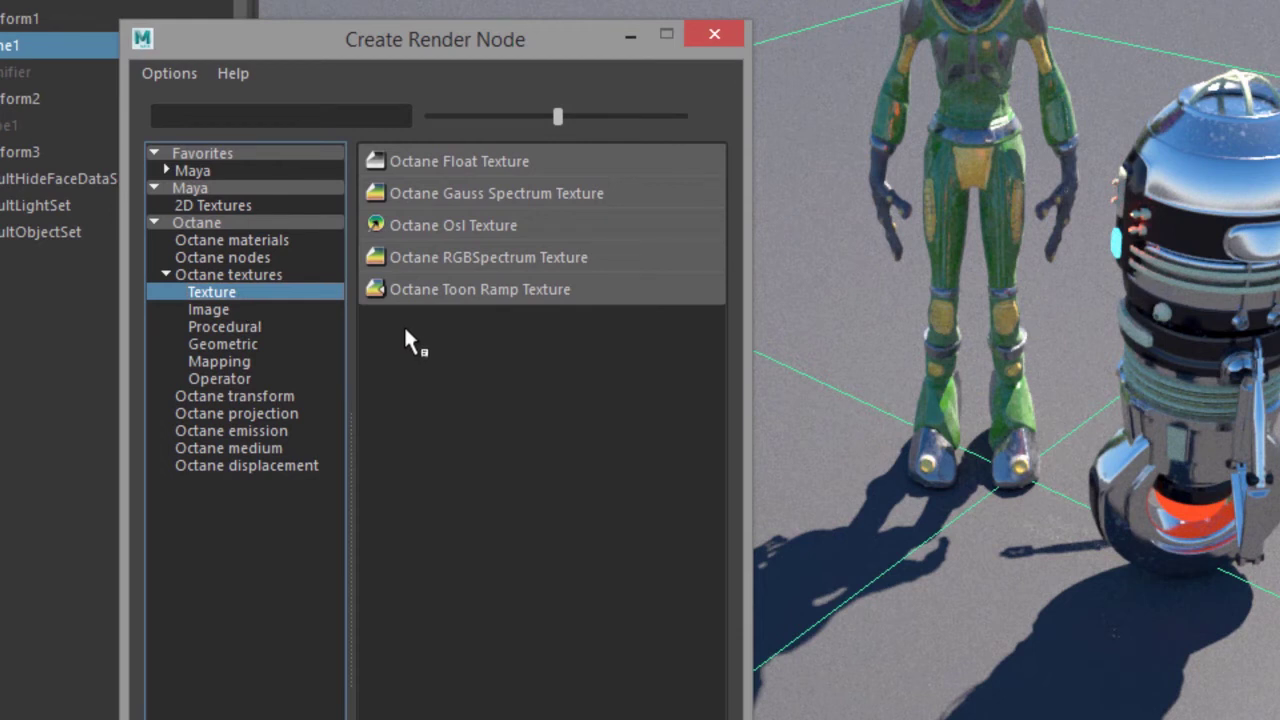
pyautogui.click(210, 310)
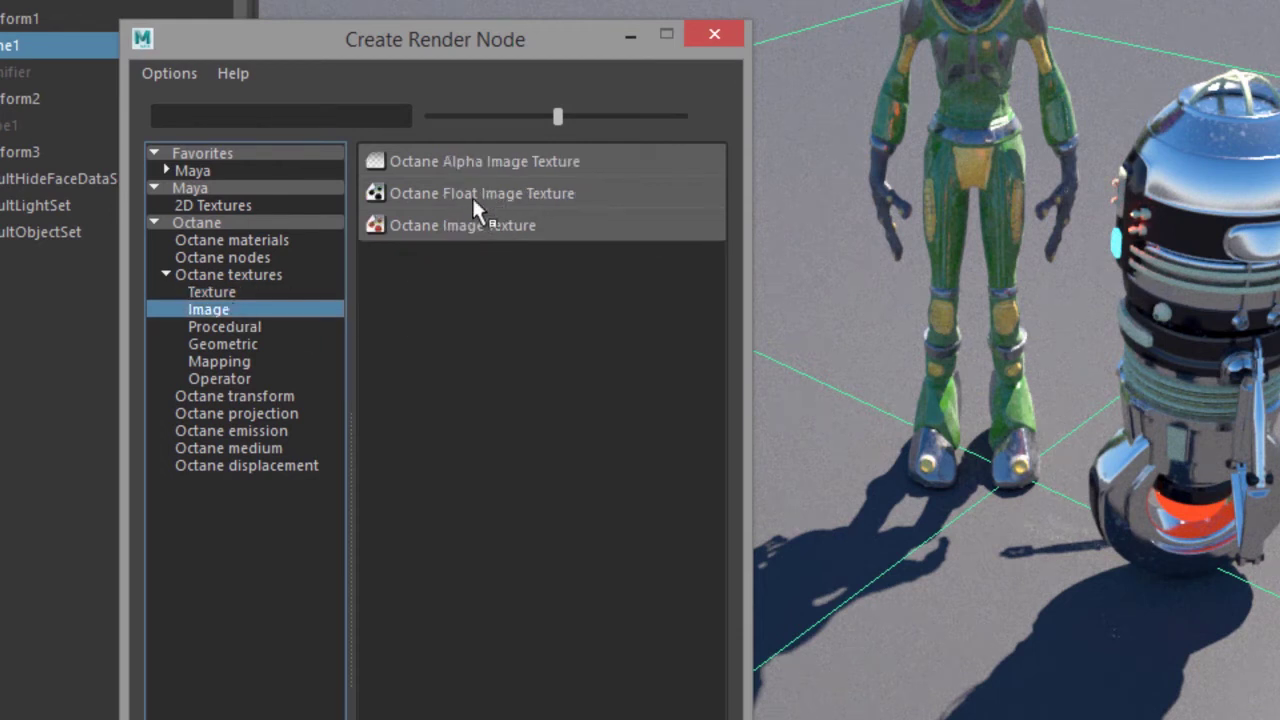
pyautogui.click(451, 229)
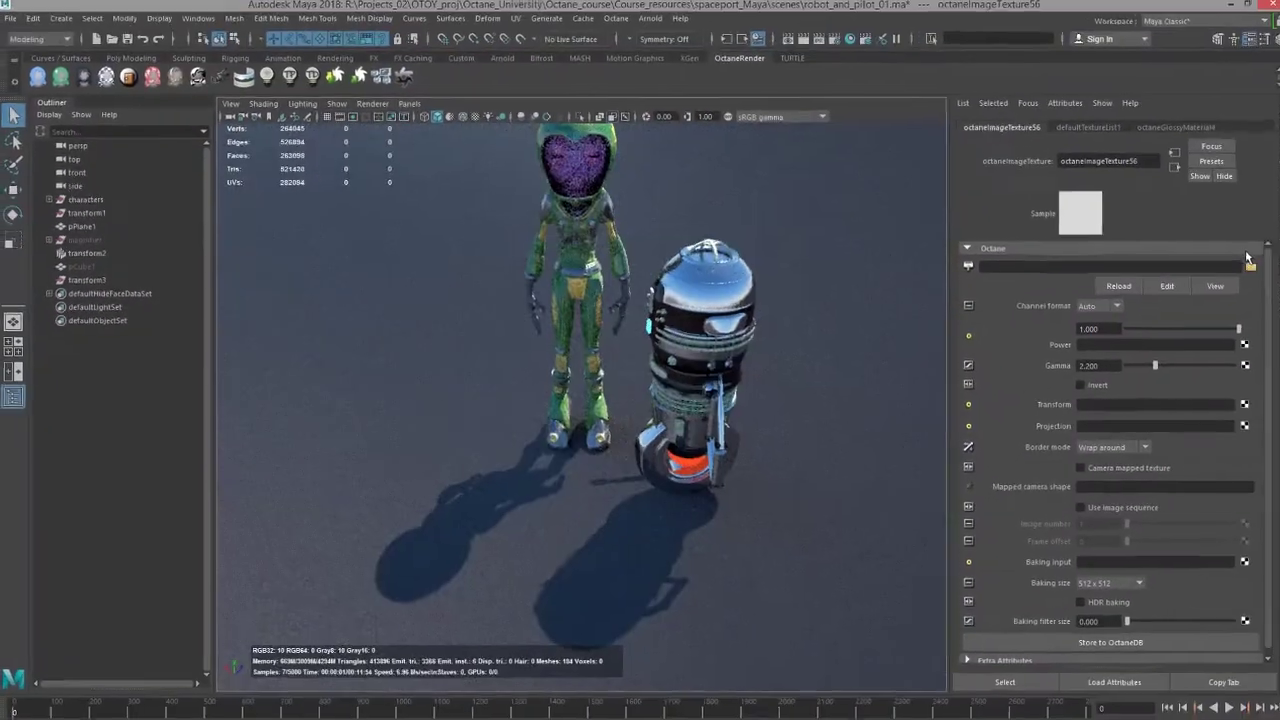
# Step: Load gravel_normal.png from the gravel_textures folder into the image texture
pyautogui.click(1250, 265)
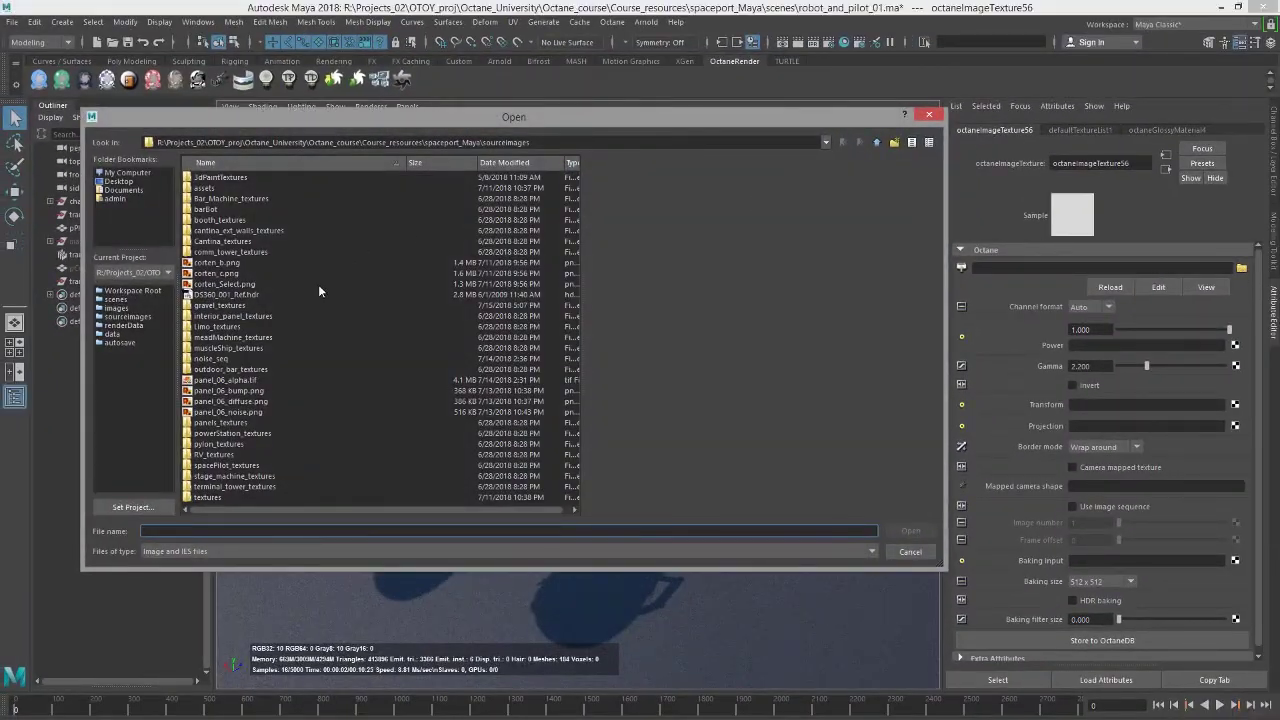
pyautogui.doubleClick(230, 306)
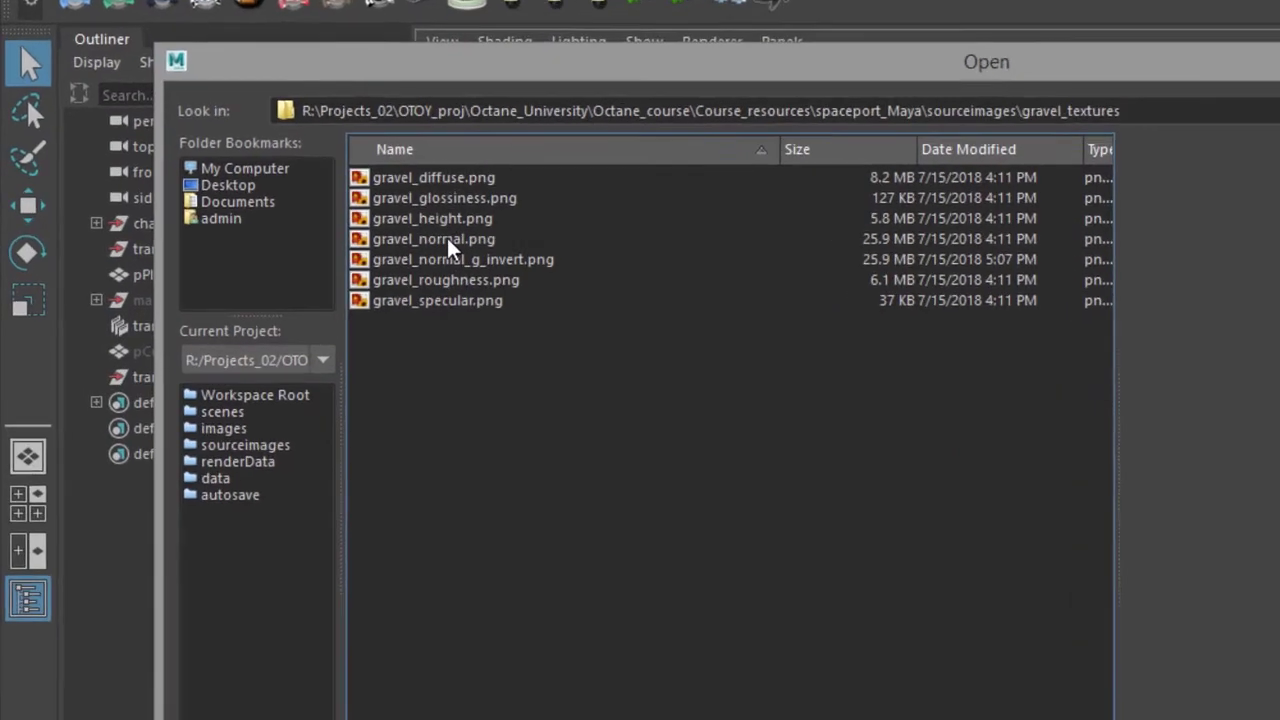
pyautogui.click(465, 240)
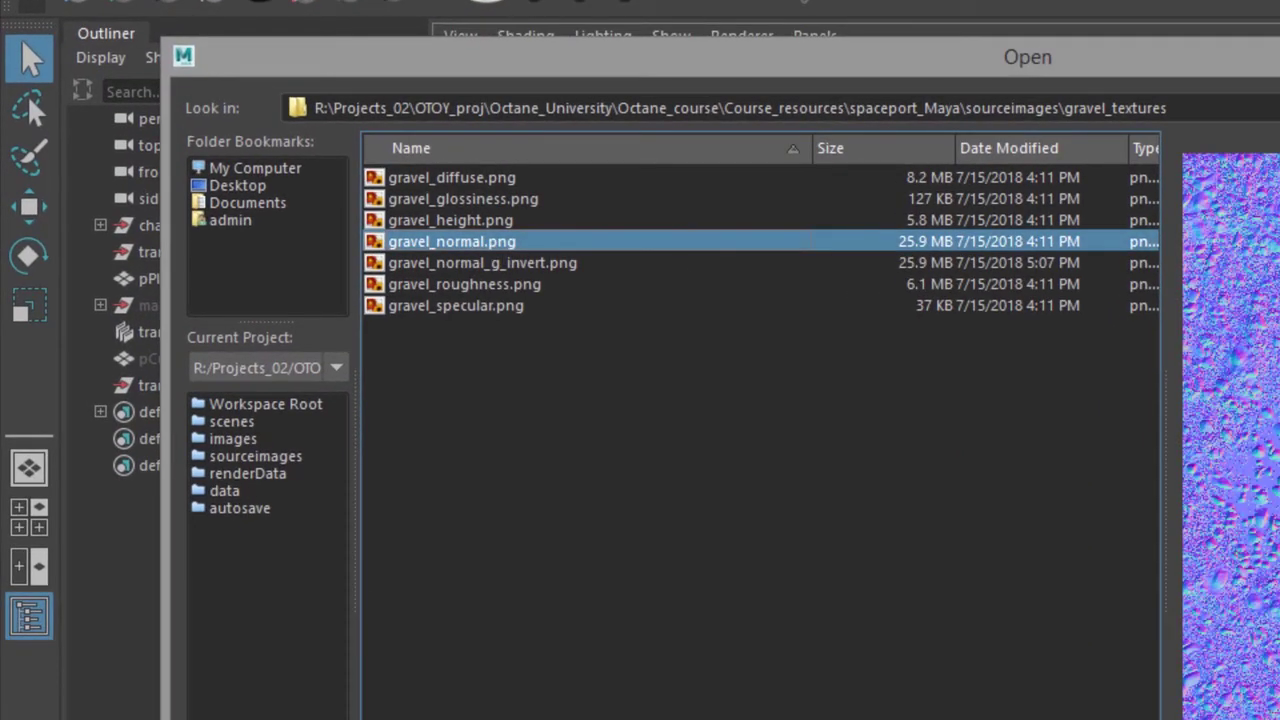
pyautogui.click(893, 515)
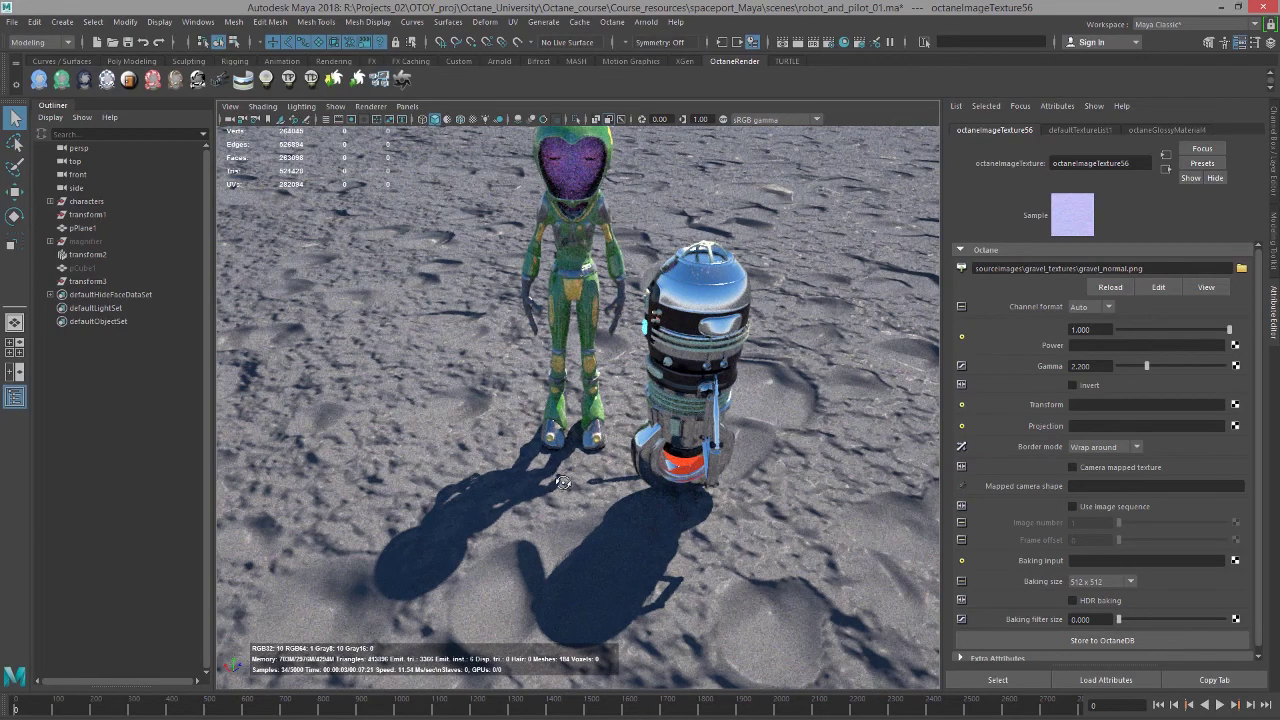
# Step: Connect an Octane Scale Transform to the gravel image texture's Transform input
pyautogui.keyDown('alt'); pyautogui.moveTo(542, 499); pyautogui.dragTo(576, 485); pyautogui.keyUp('alt')
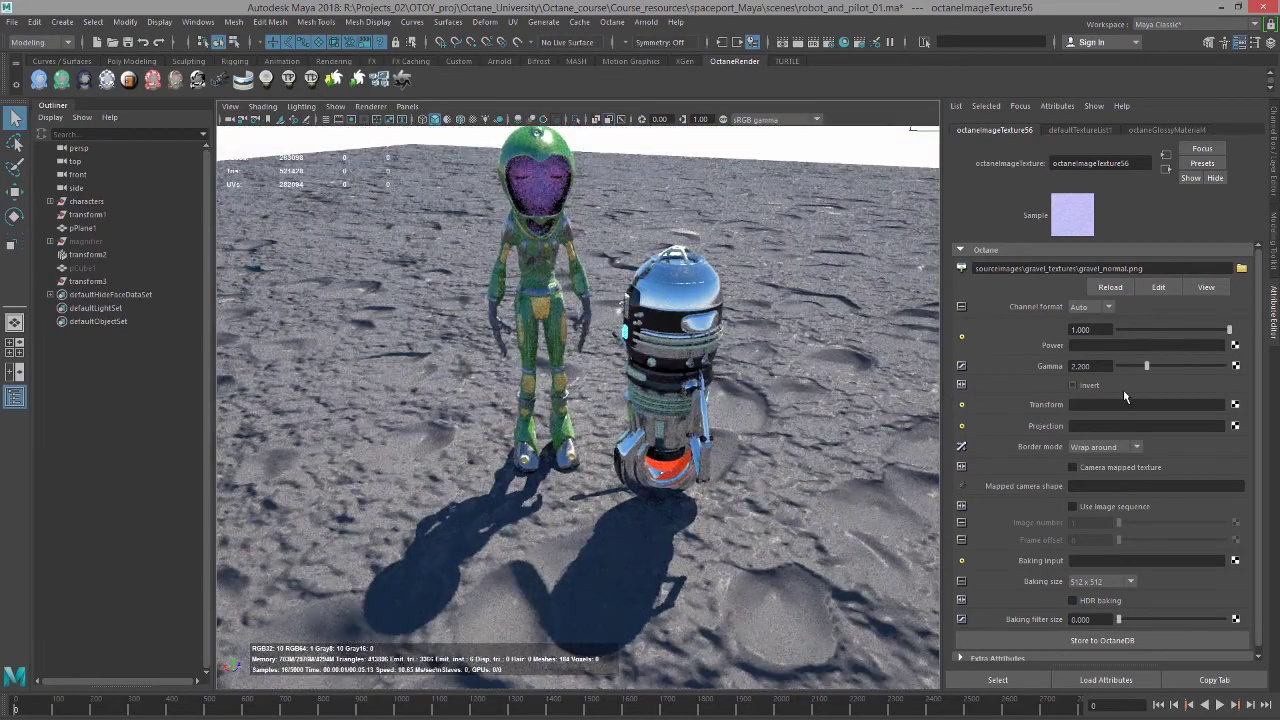
pyautogui.click(1236, 404)
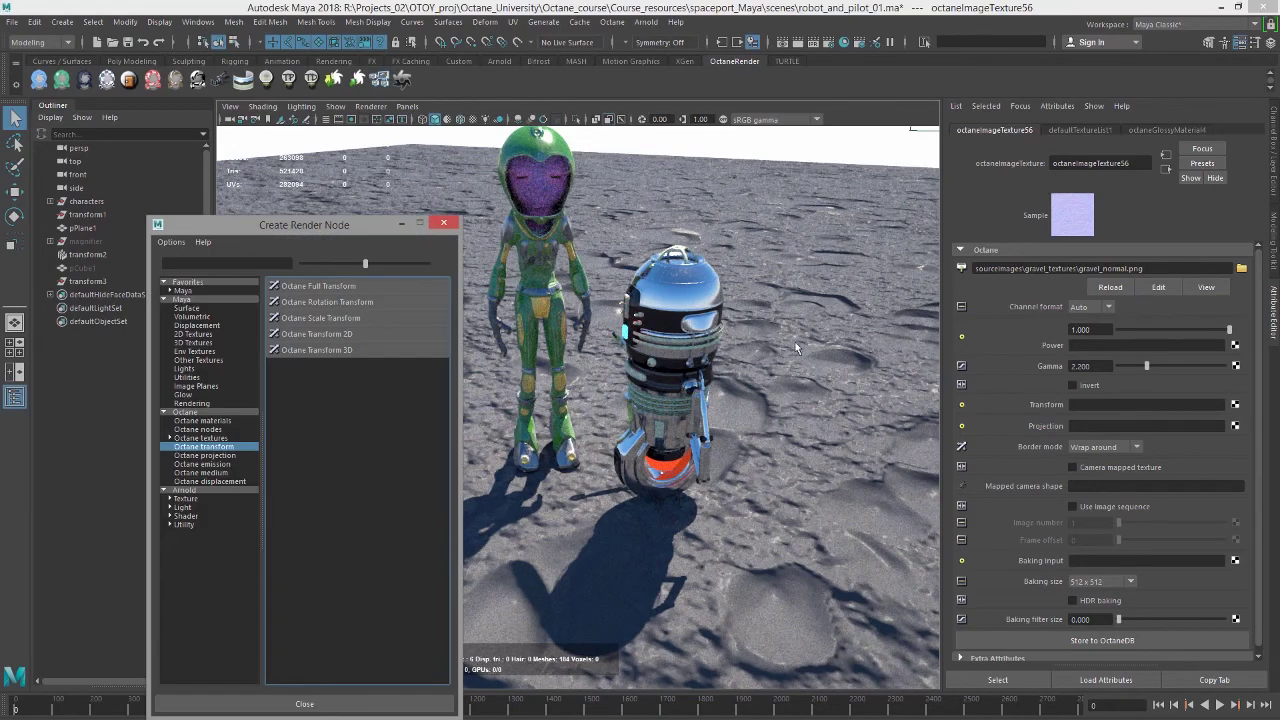
pyautogui.click(354, 316)
# Step: Set the scale transform's X and Y scale to 0.1 and return to the image texture's attributes
pyautogui.doubleClick(905, 340)
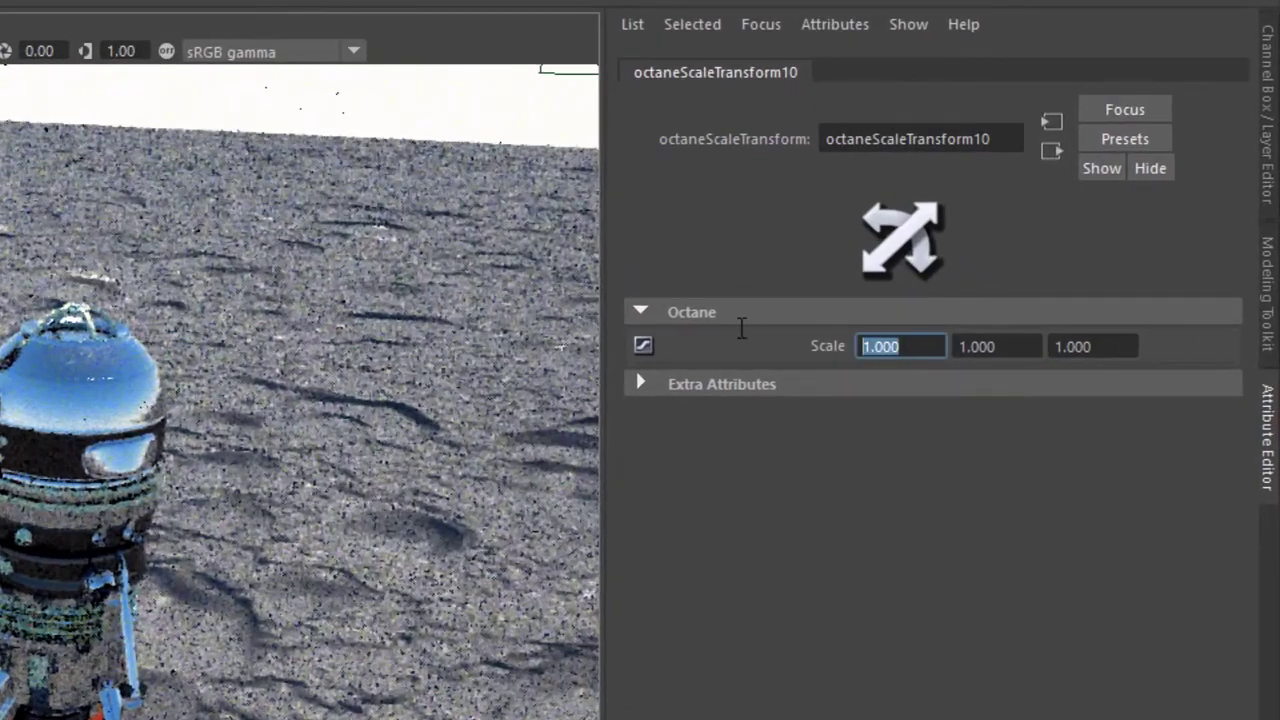
pyautogui.write('0.1')
pyautogui.press('Return')
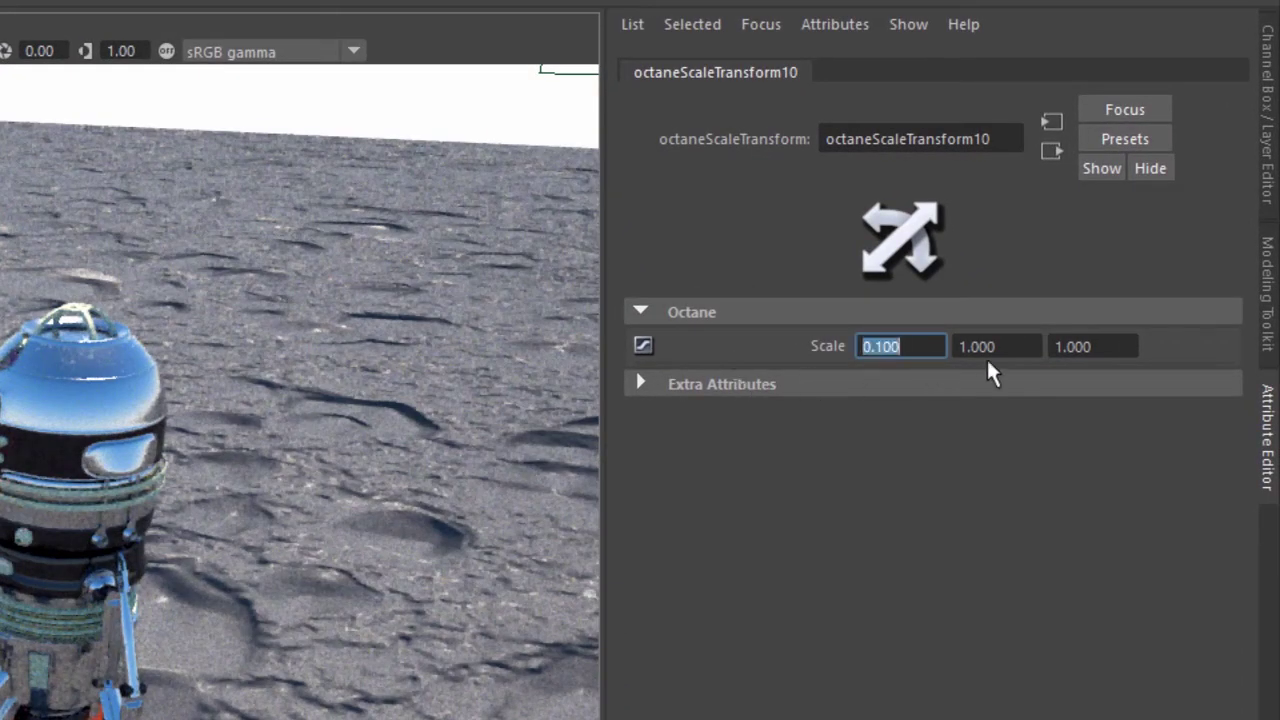
pyautogui.doubleClick(987, 348)
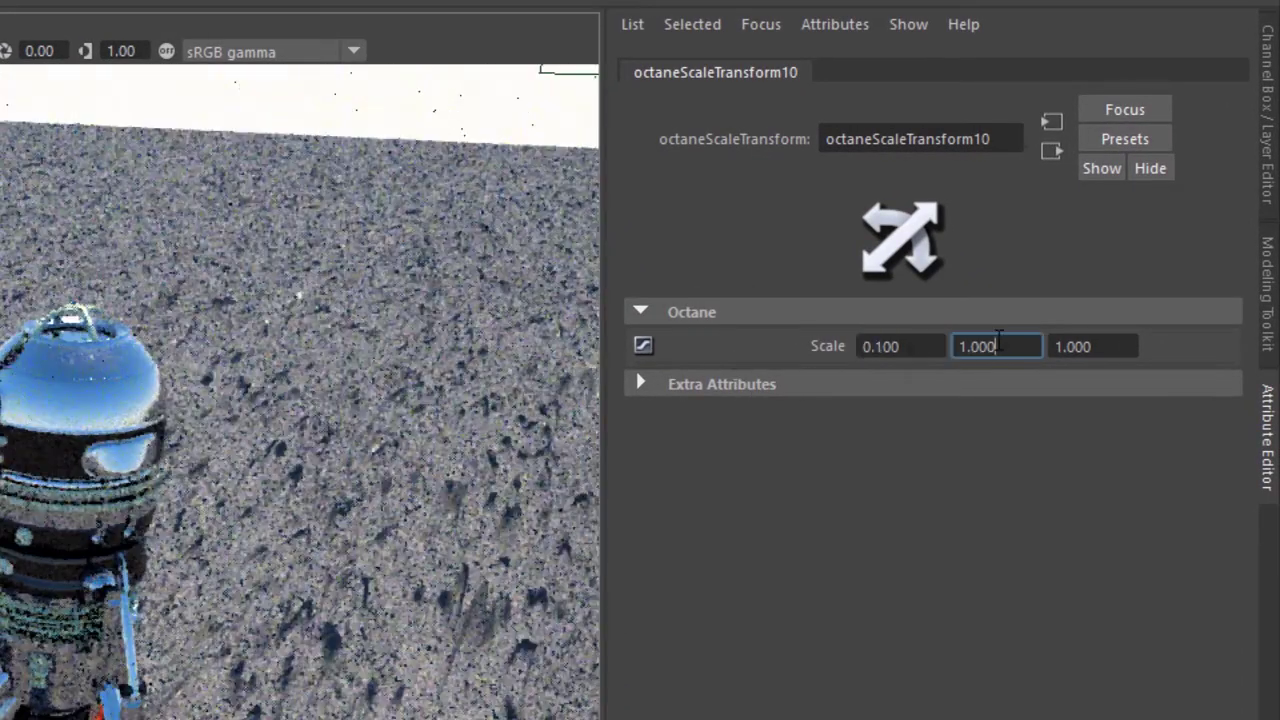
pyautogui.press('BackSpace')
pyautogui.write('0.1')
pyautogui.press('Return')
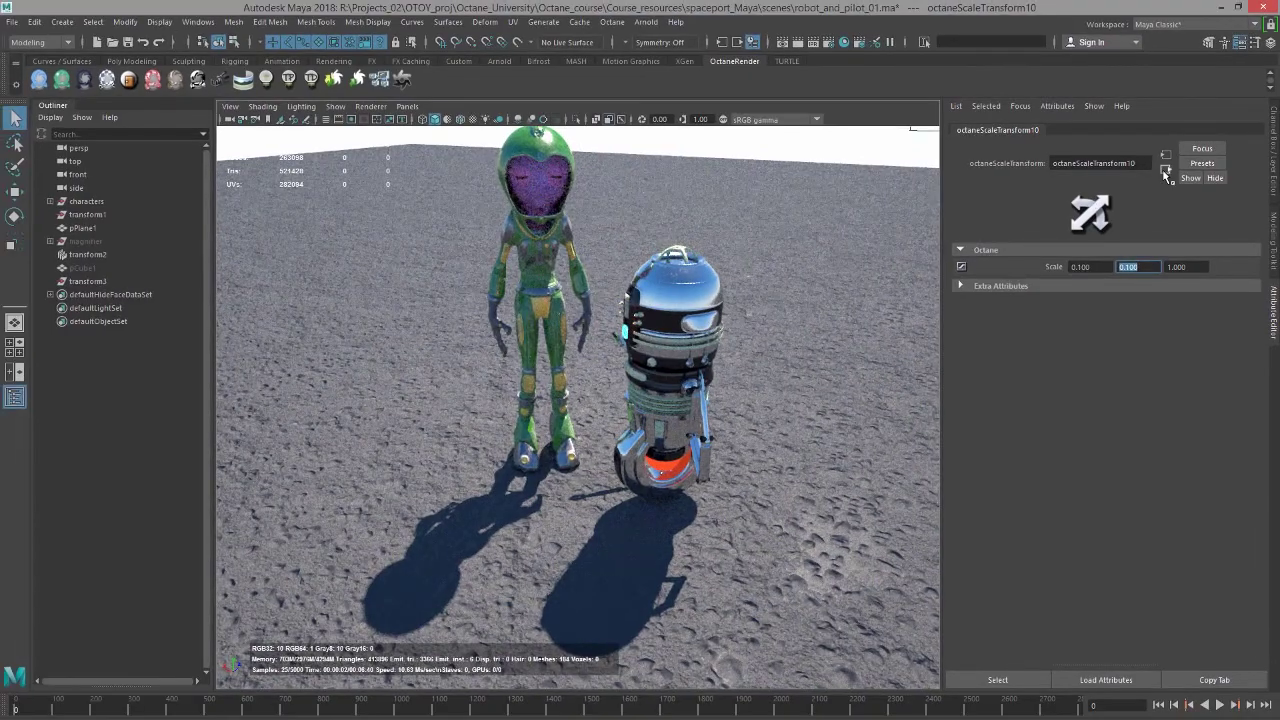
pyautogui.click(1164, 169)
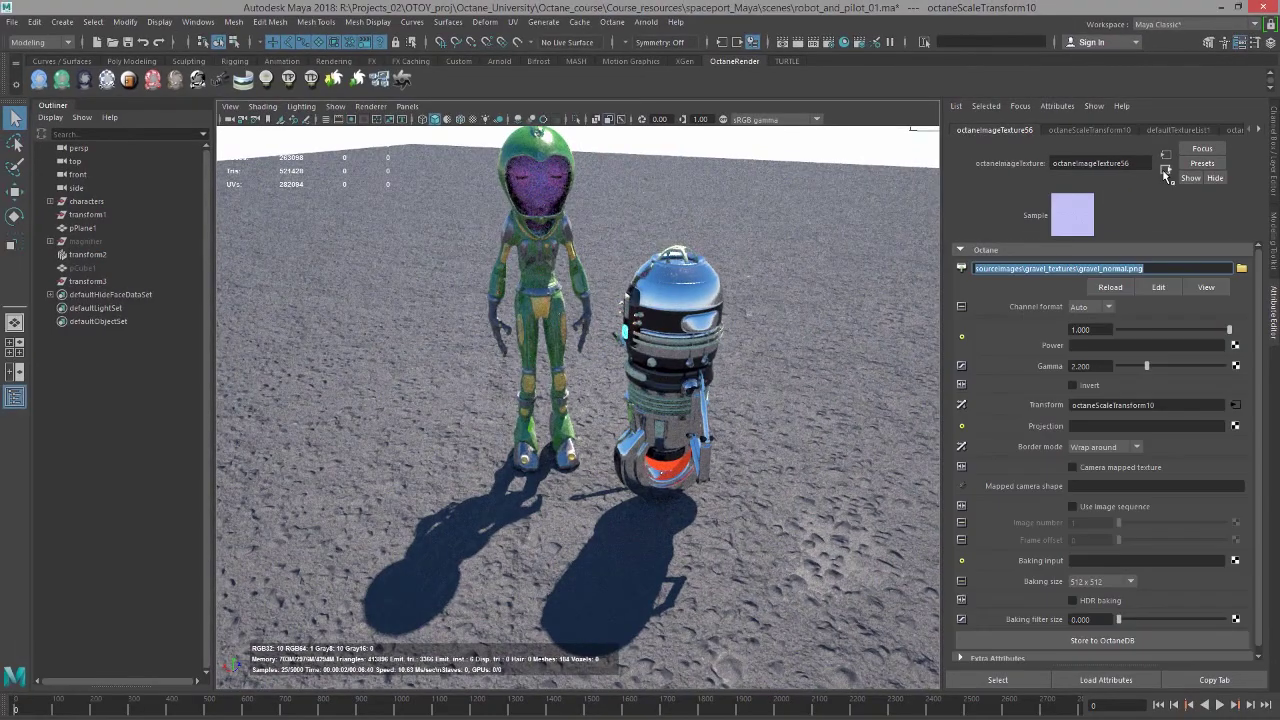
pyautogui.keyDown('alt'); pyautogui.moveTo(677, 528); pyautogui.dragTo(672, 512); pyautogui.keyUp('alt')
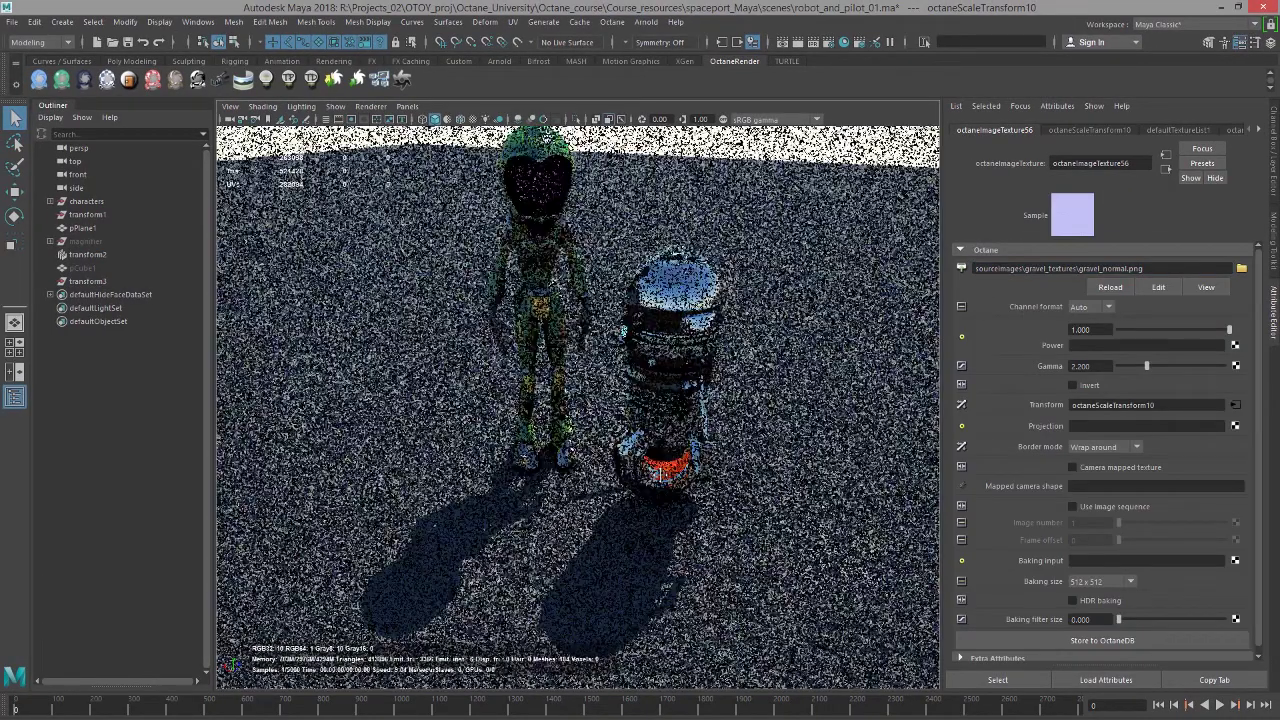
pyautogui.keyDown('alt'); pyautogui.moveTo(672, 512); pyautogui.dragTo(656, 462, button='middle'); pyautogui.keyUp('alt')
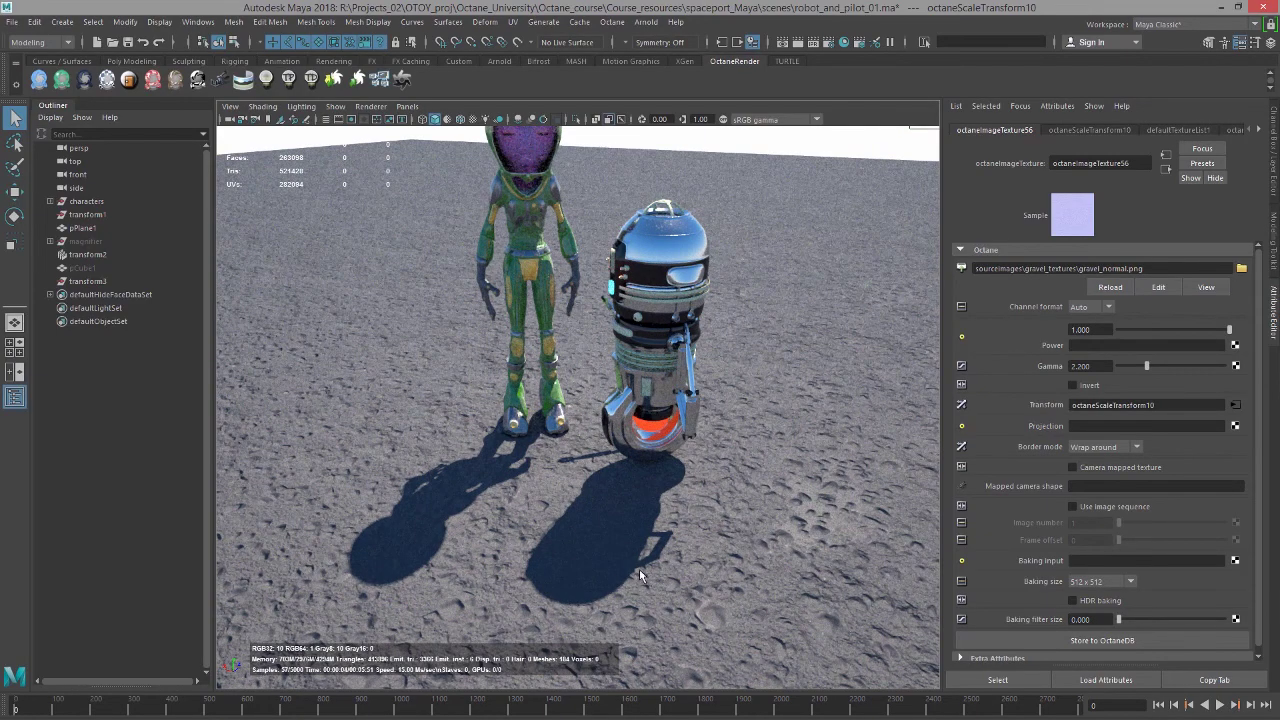
pyautogui.keyDown('alt'); pyautogui.moveTo(621, 555); pyautogui.dragTo(666, 522); pyautogui.keyUp('alt')
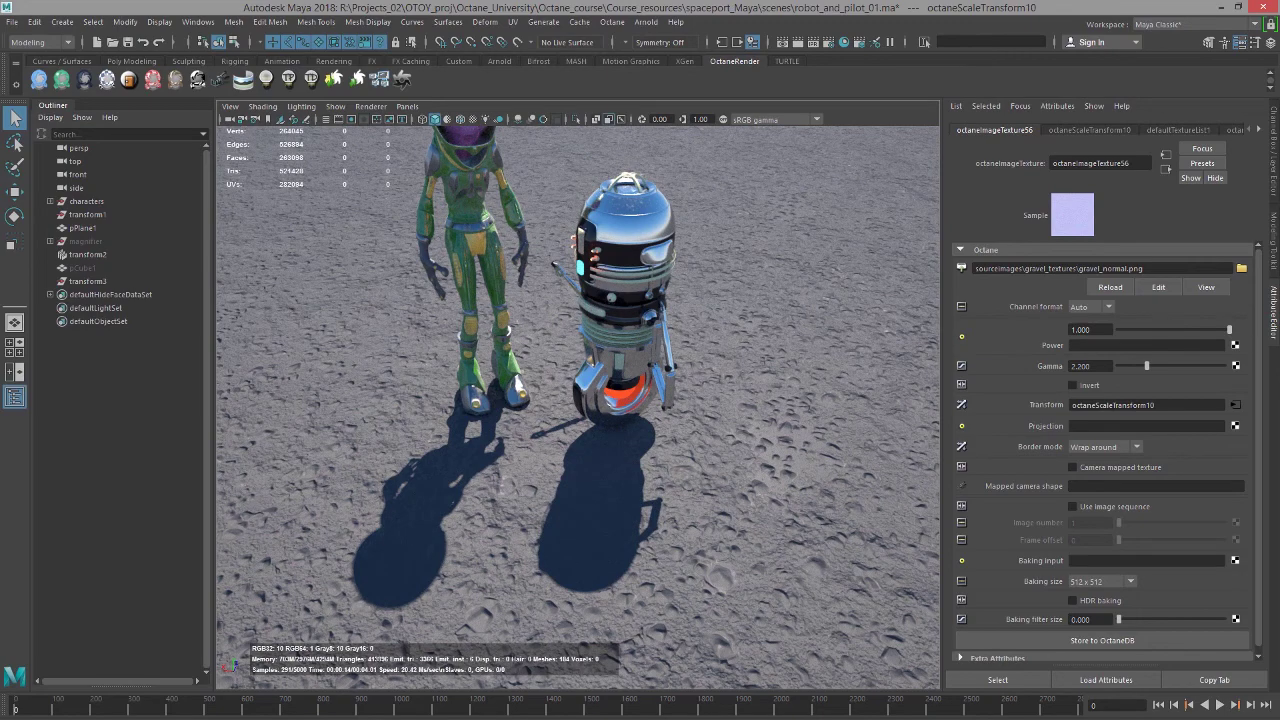
# Step: Switch to Photoshop, invert only the green channel of gravel_normal.png and show the RGB composite again
pyautogui.hotkey('alt', 'Tab')
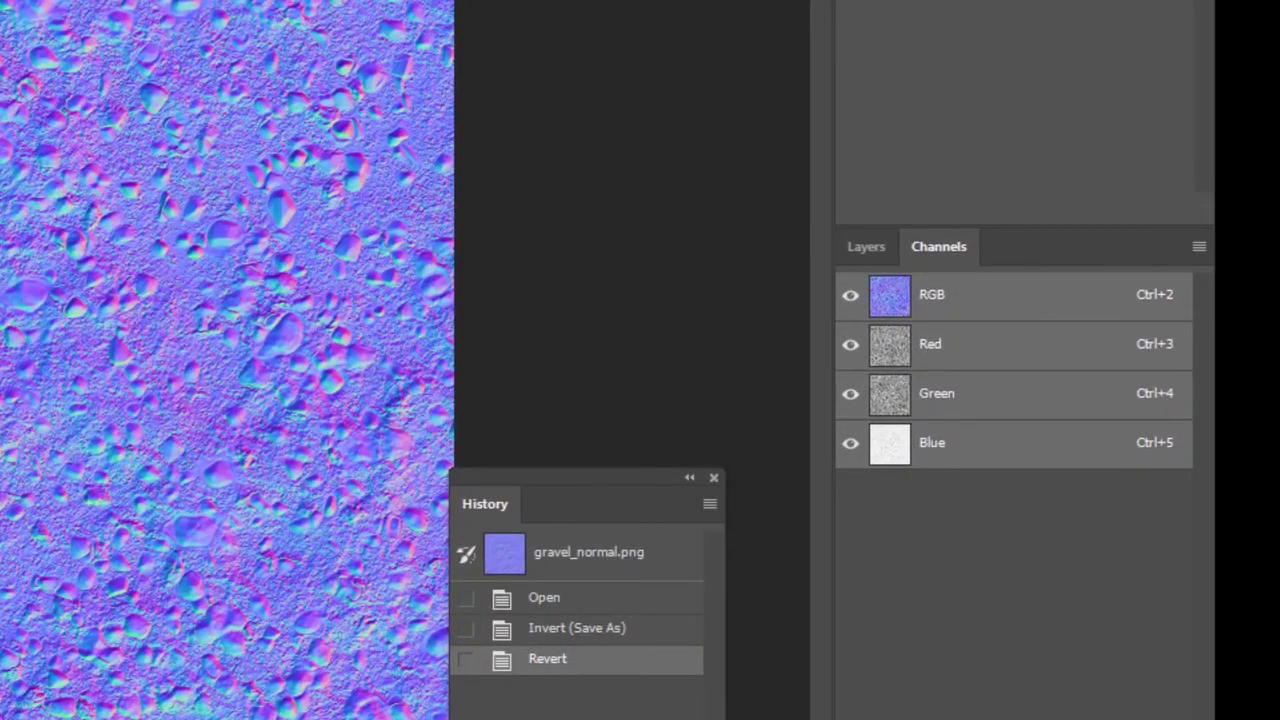
pyautogui.click(965, 395)
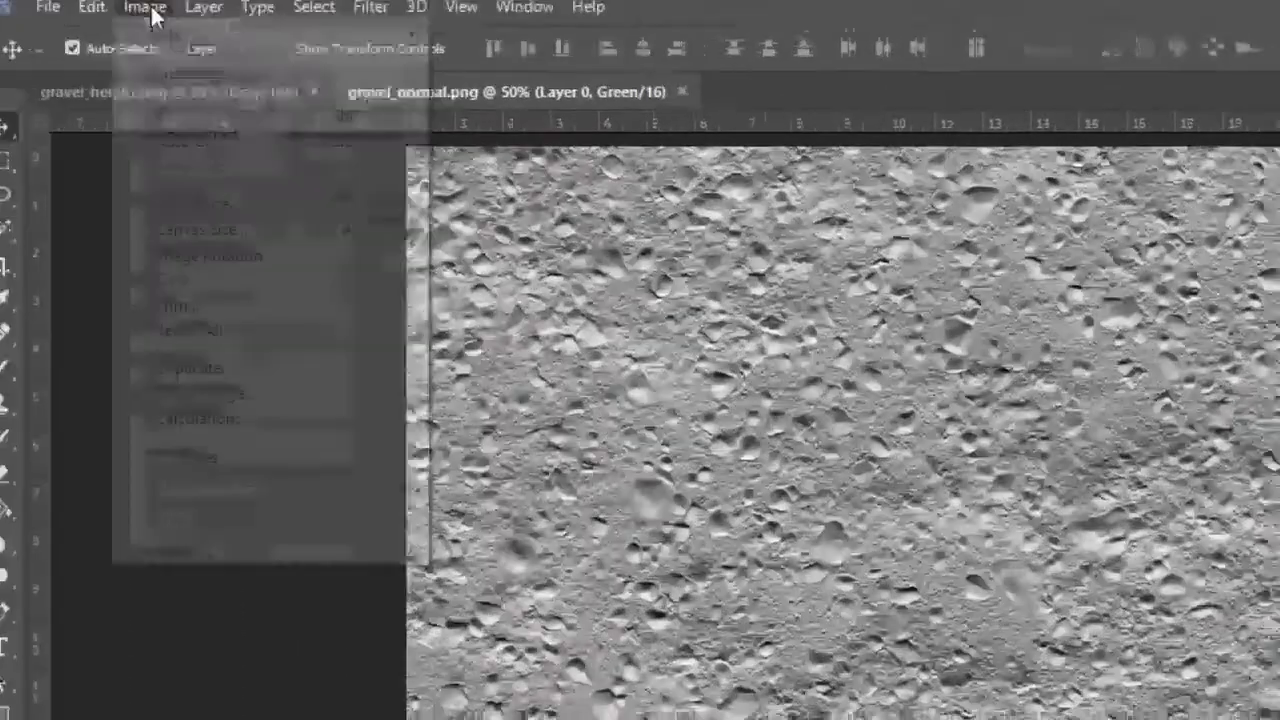
pyautogui.click(172, 18)
pyautogui.moveTo(263, 95)
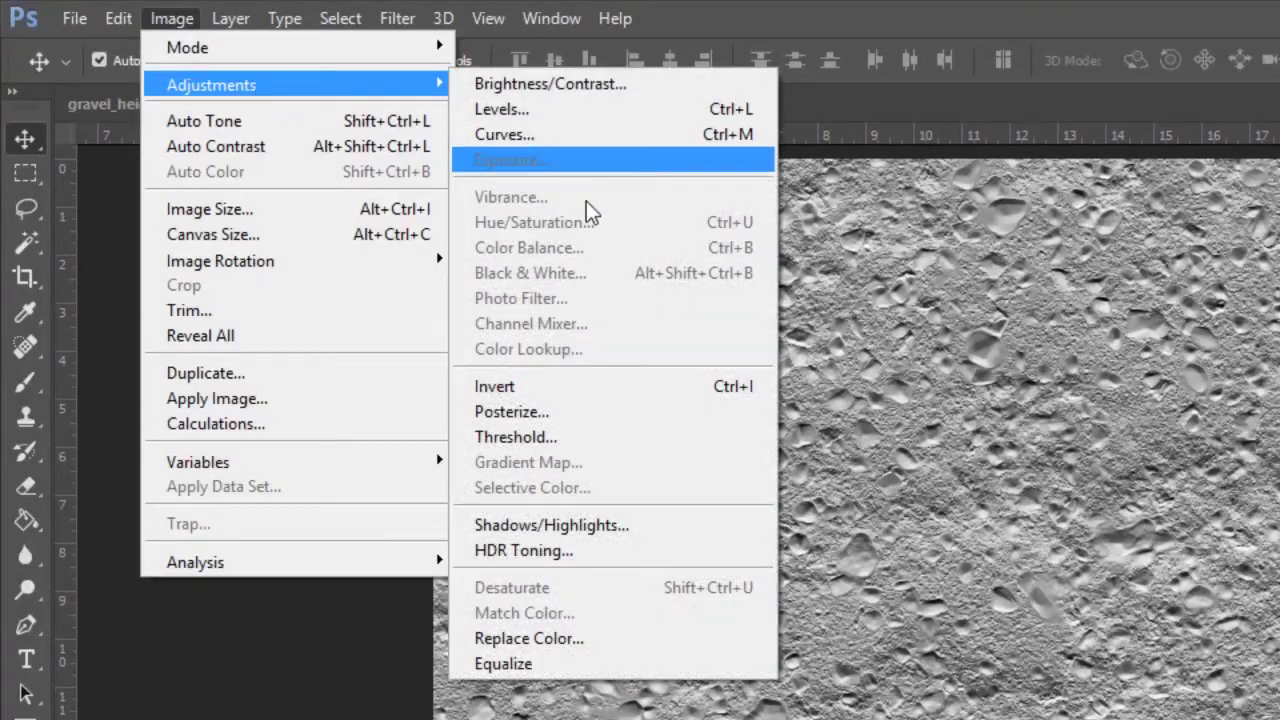
pyautogui.click(610, 385)
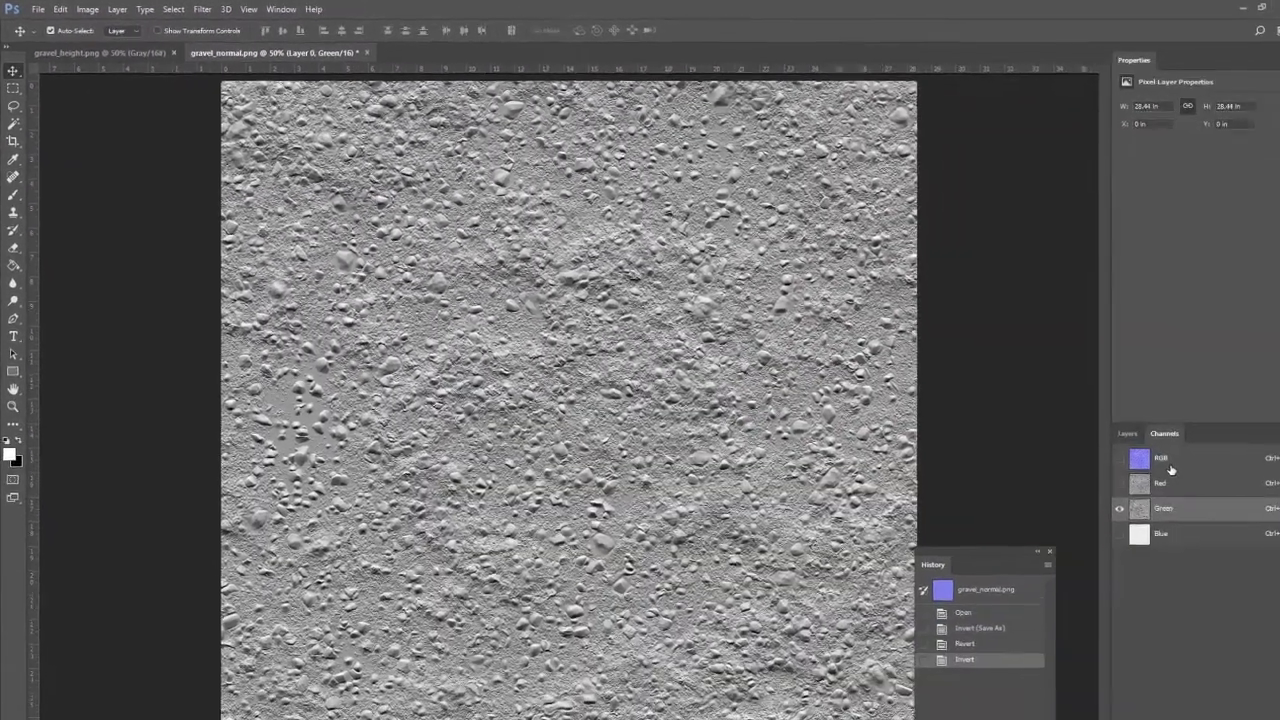
pyautogui.hotkey('ctrl', '2')
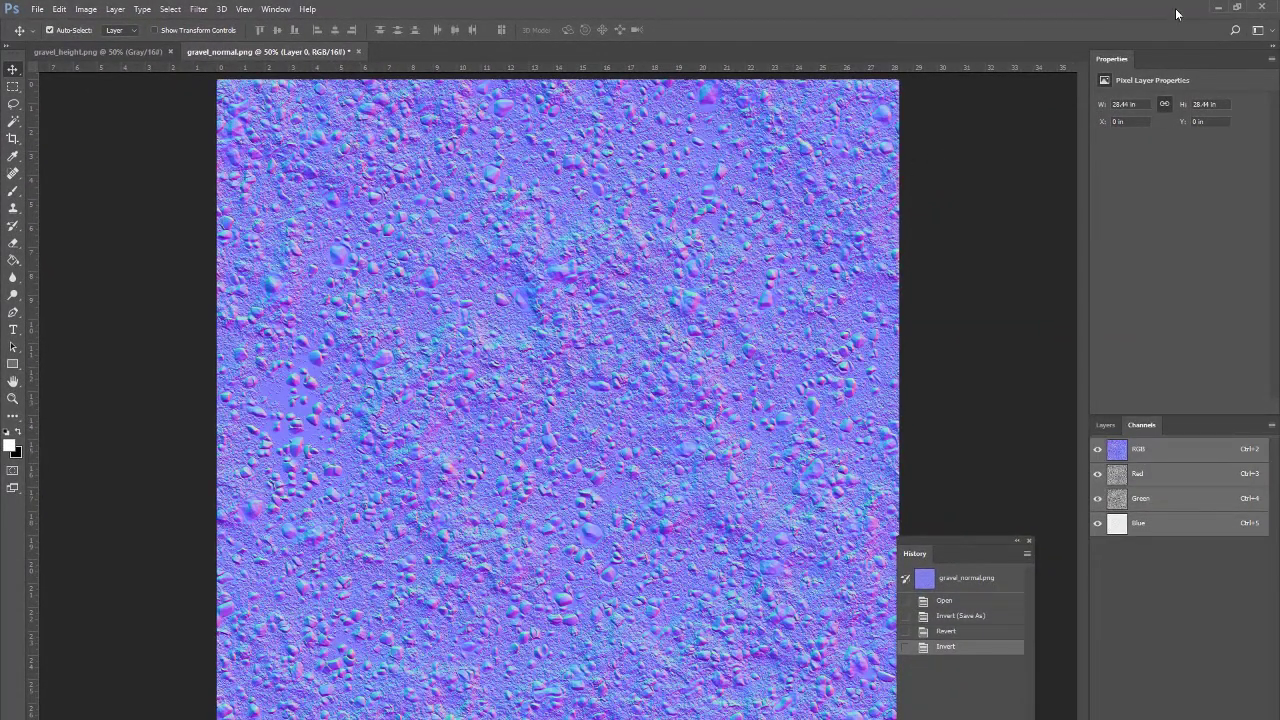
# Step: Return to Maya and replace the normal texture's image with gravel_normal_g_invert.png from the gravel_textures folder
pyautogui.click(1218, 7)
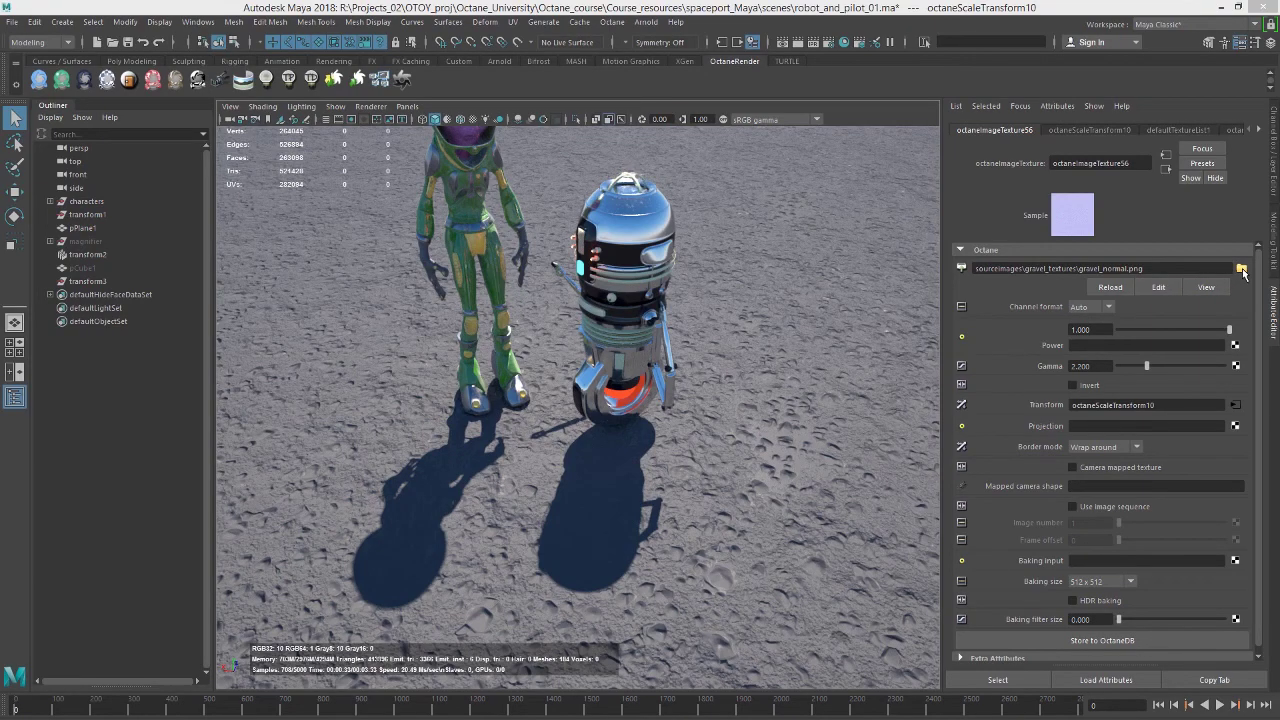
pyautogui.click(1241, 269)
pyautogui.doubleClick(128, 380)
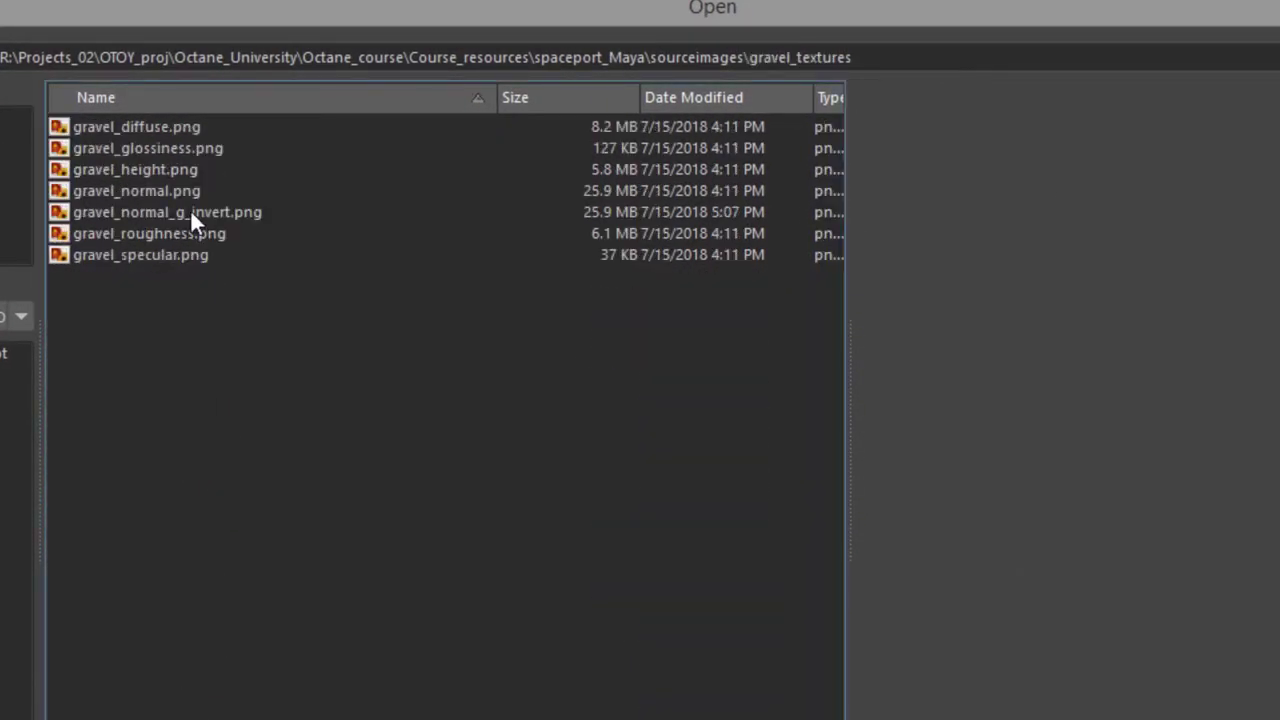
pyautogui.click(190, 212)
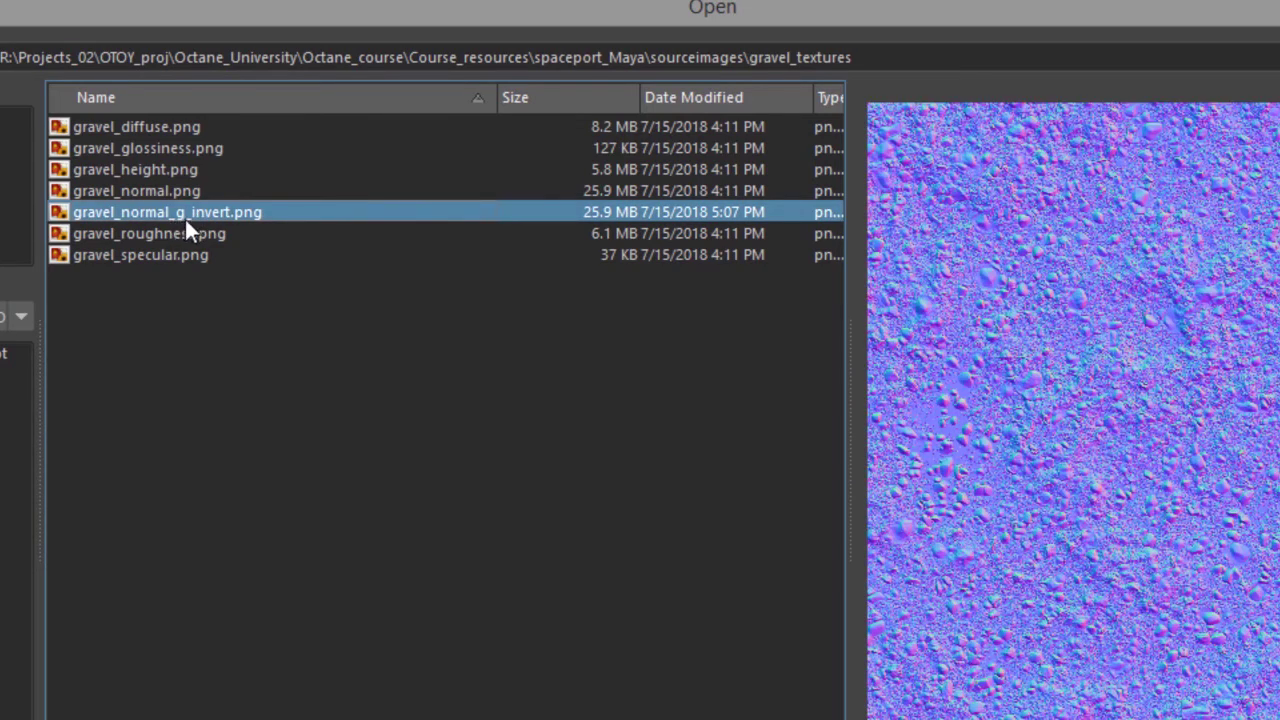
pyautogui.press('Return')
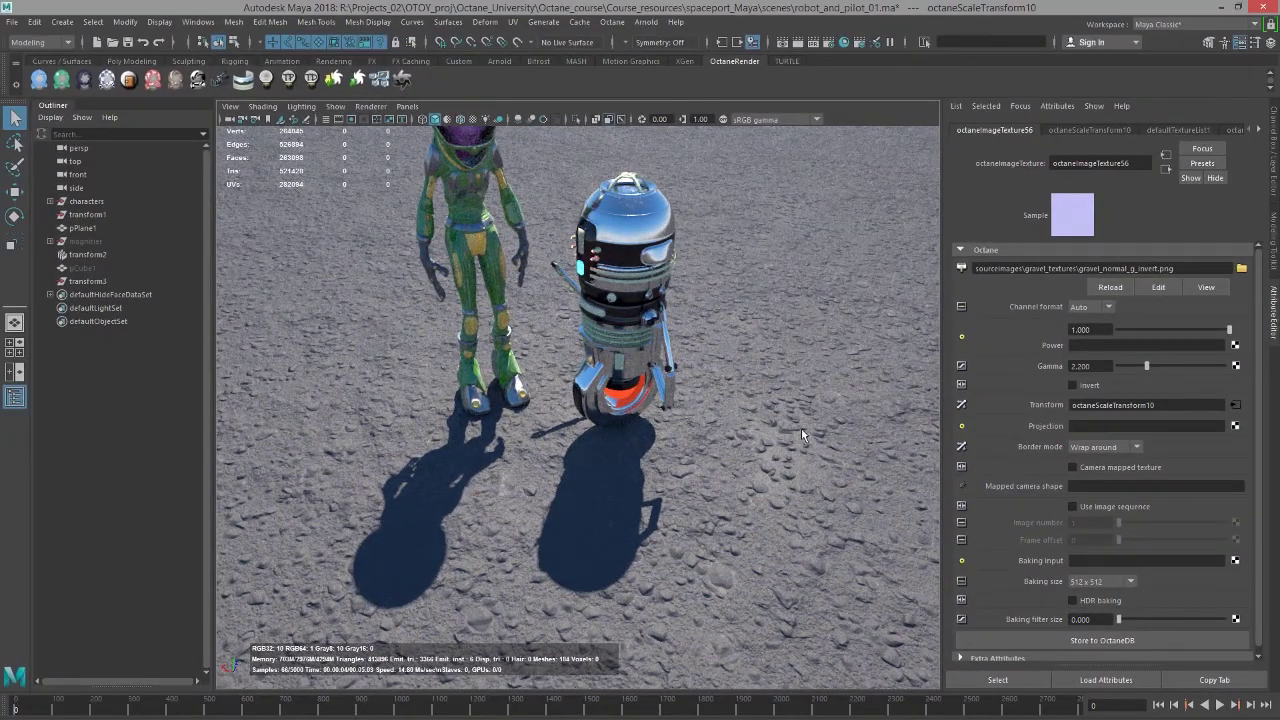
pyautogui.keyDown('alt'); pyautogui.moveTo(643, 447); pyautogui.dragTo(700, 393); pyautogui.keyUp('alt')
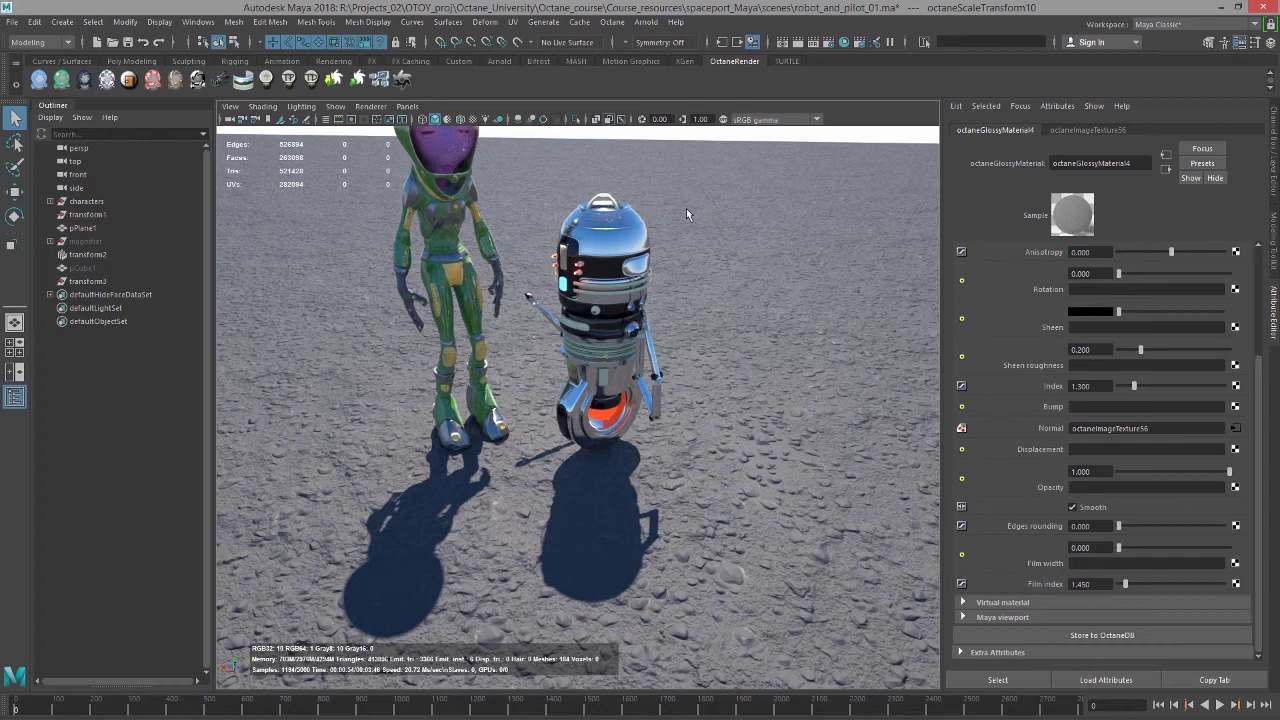
# Step: Open the Hypershade and graph the material network of the selected ground plane
pyautogui.click(197, 21)
pyautogui.moveTo(255, 109)
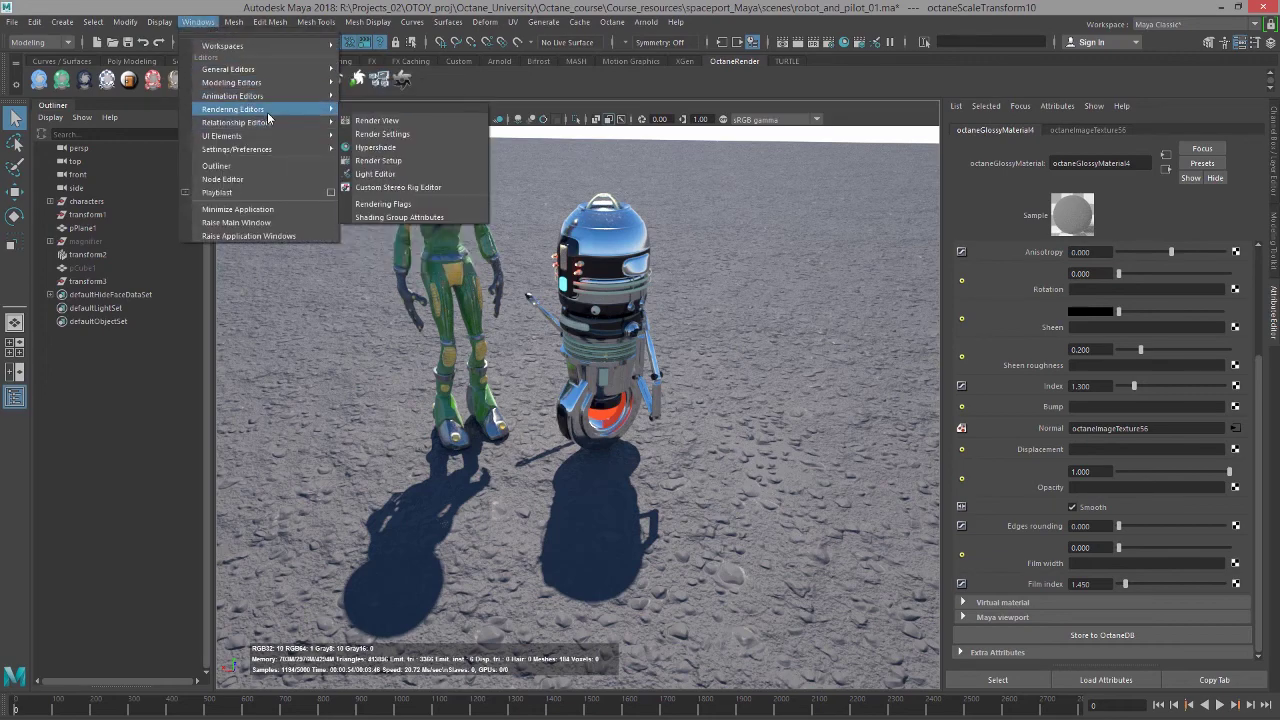
pyautogui.click(376, 147)
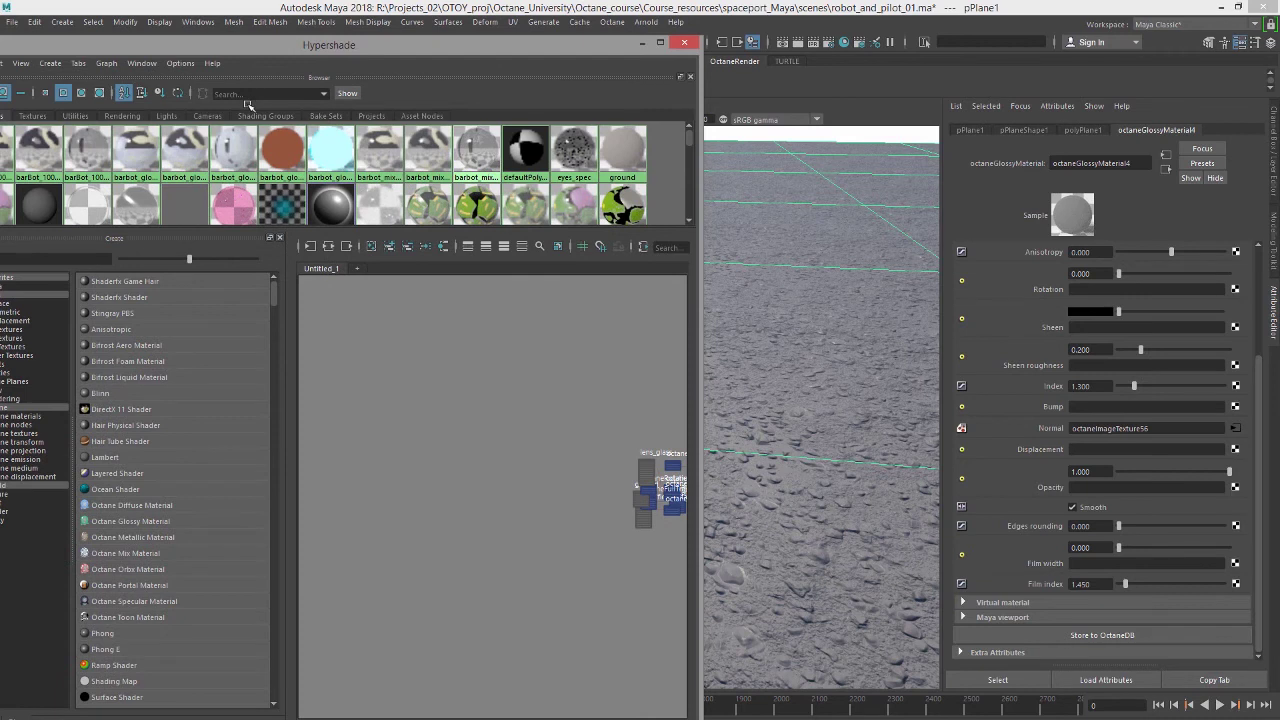
pyautogui.click(112, 66)
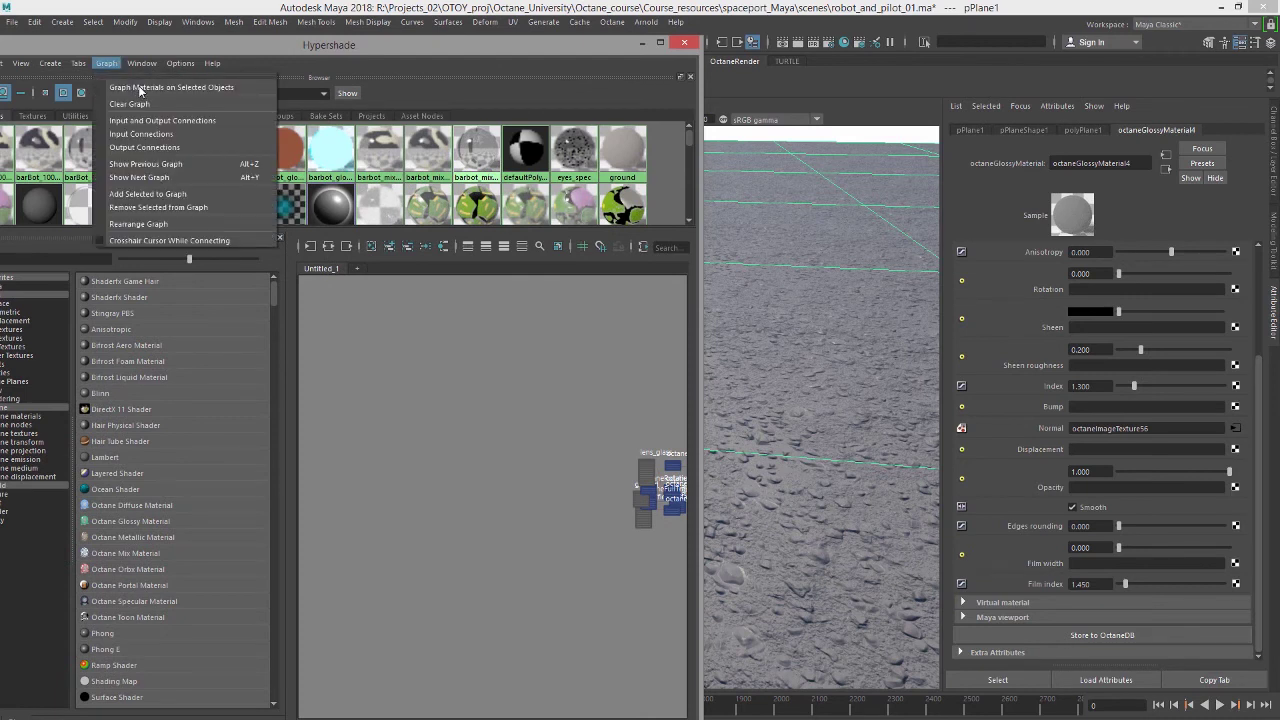
pyautogui.click(142, 88)
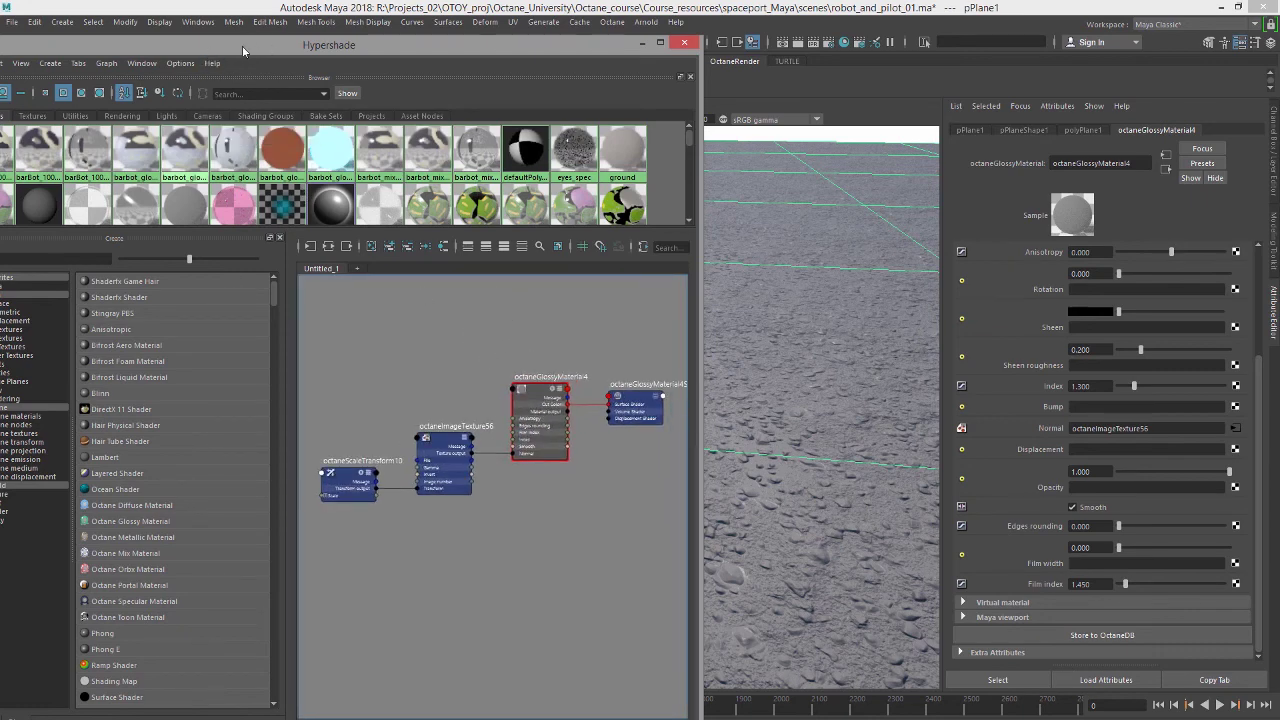
pyautogui.moveTo(270, 50); pyautogui.dragTo(334, 46)
# Step: Create an Octane Mix Material and a second Octane Glossy Material in the Hypershade graph
pyautogui.click(85, 411)
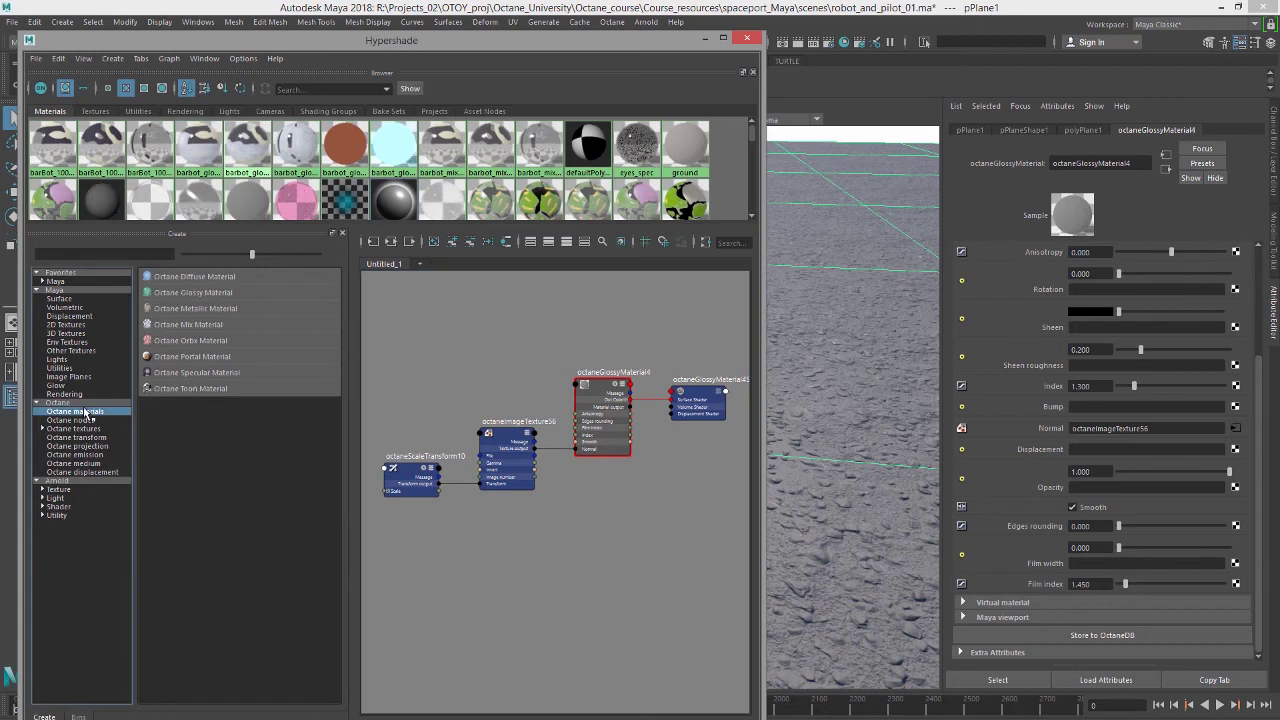
pyautogui.click(210, 323)
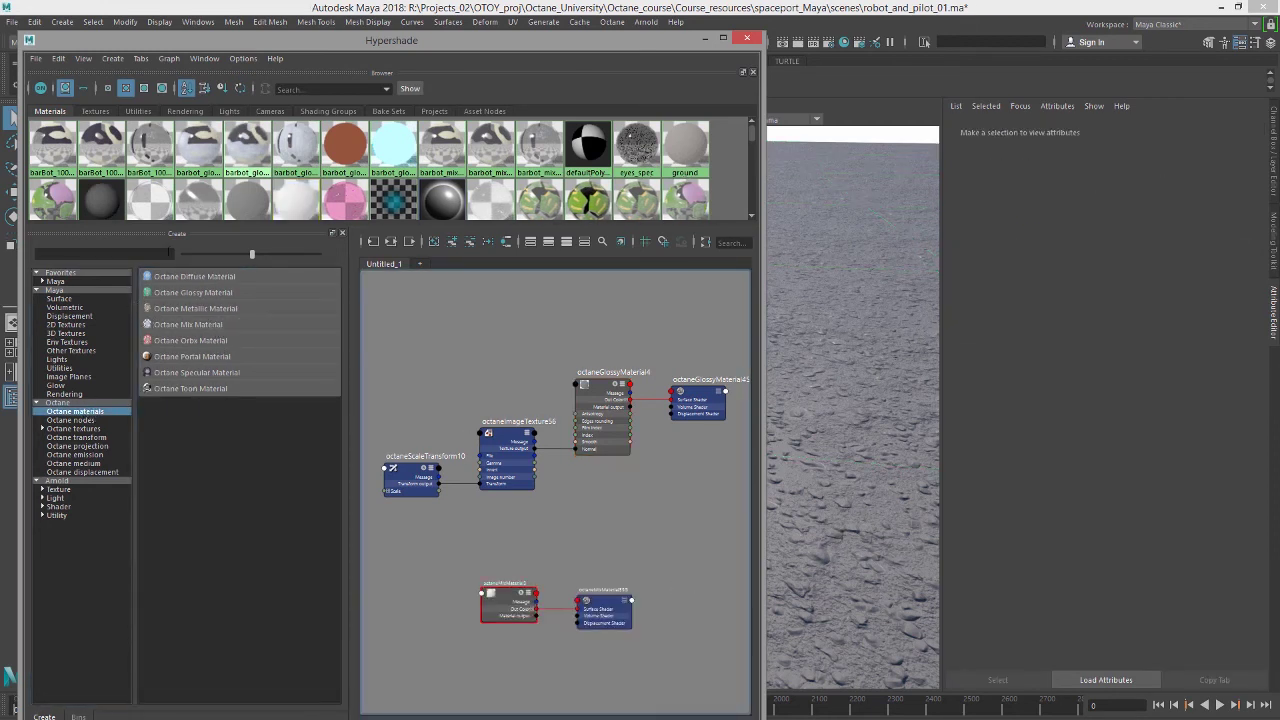
pyautogui.click(205, 293)
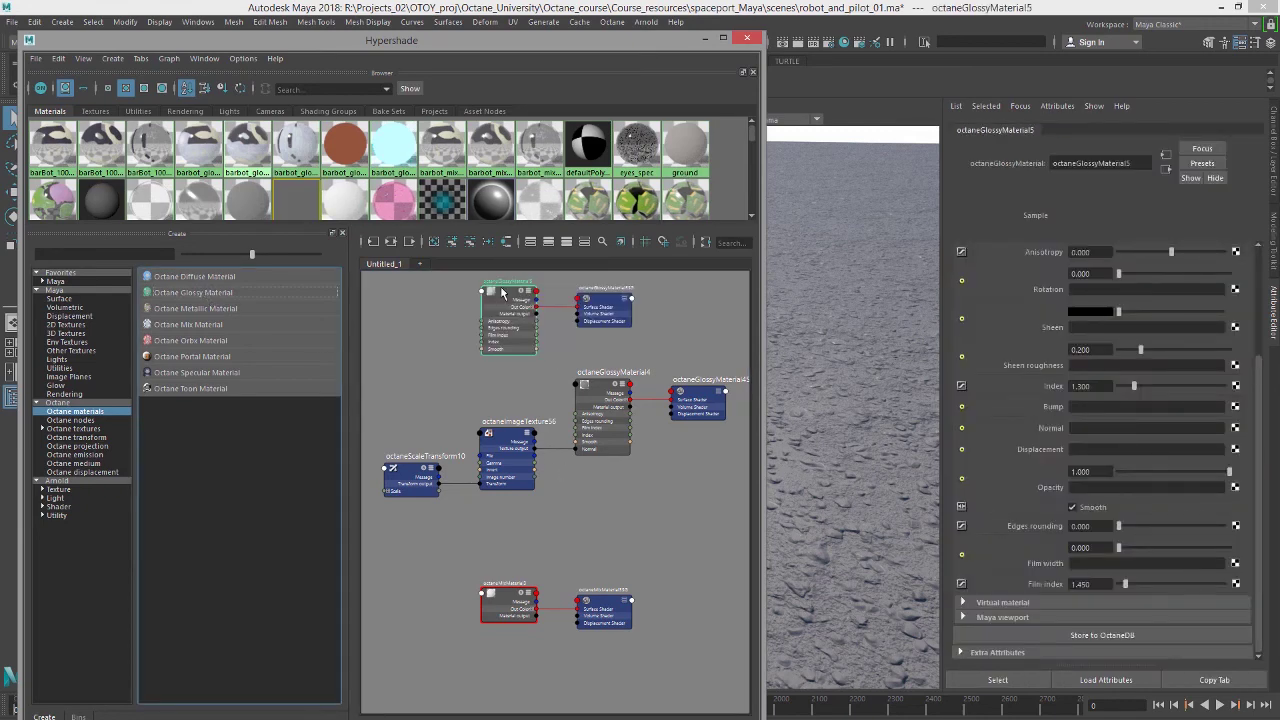
# Step: Darken the new glossy material's diffuse color and lower its specular to 0.152
pyautogui.moveTo(1257, 360); pyautogui.dragTo(1238, 240)
pyautogui.moveTo(1150, 267); pyautogui.dragTo(1135, 306)
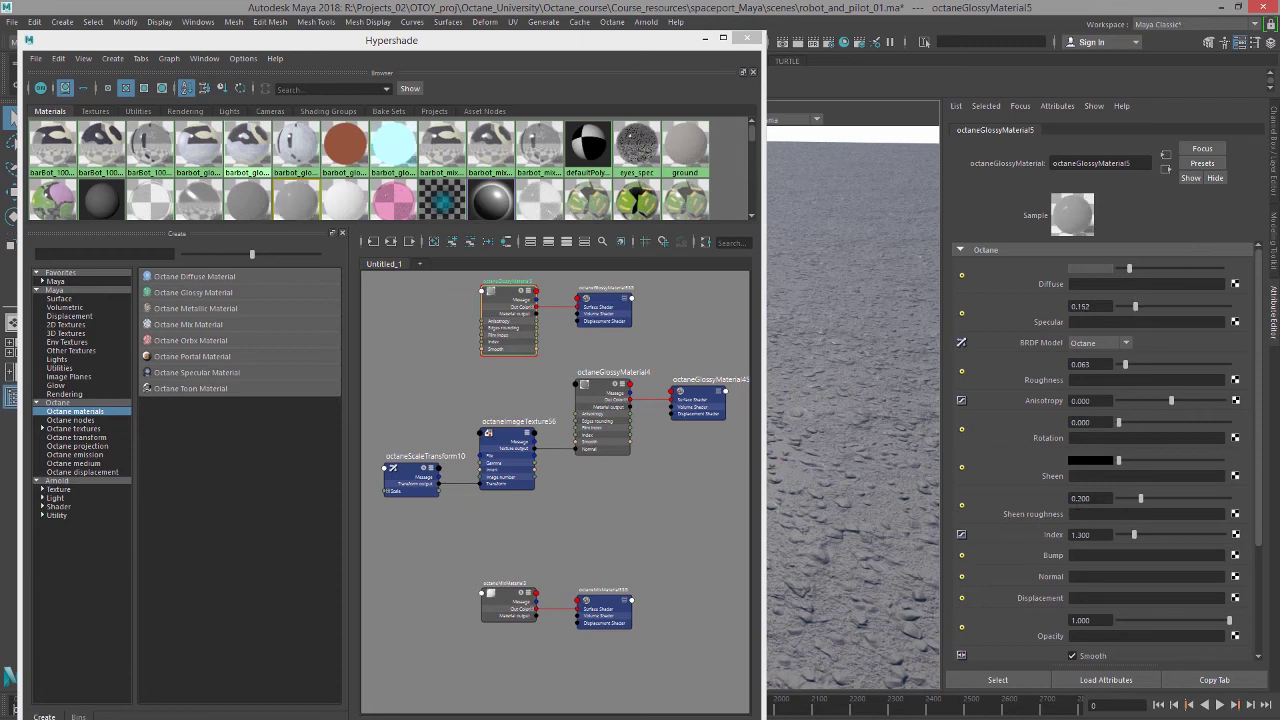
pyautogui.click(506, 294)
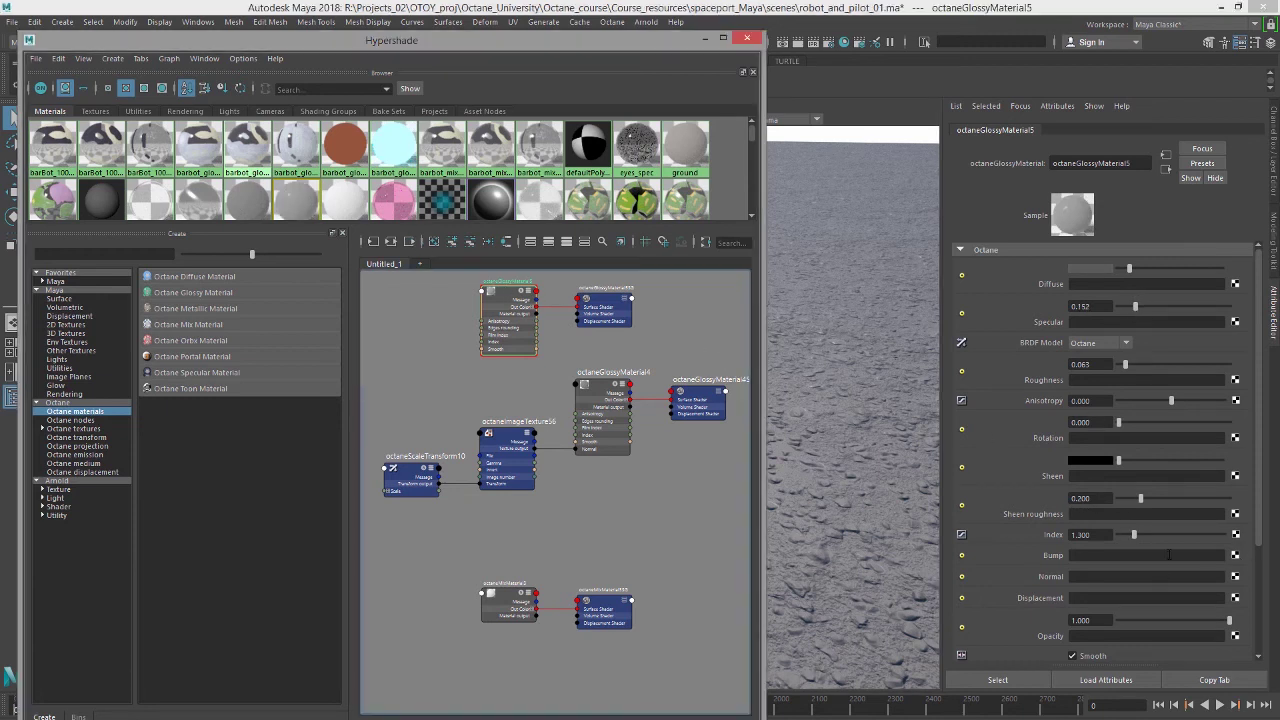
# Step: Connect an Octane Float Image Texture to the new glossy material's Bump input
pyautogui.click(1235, 557)
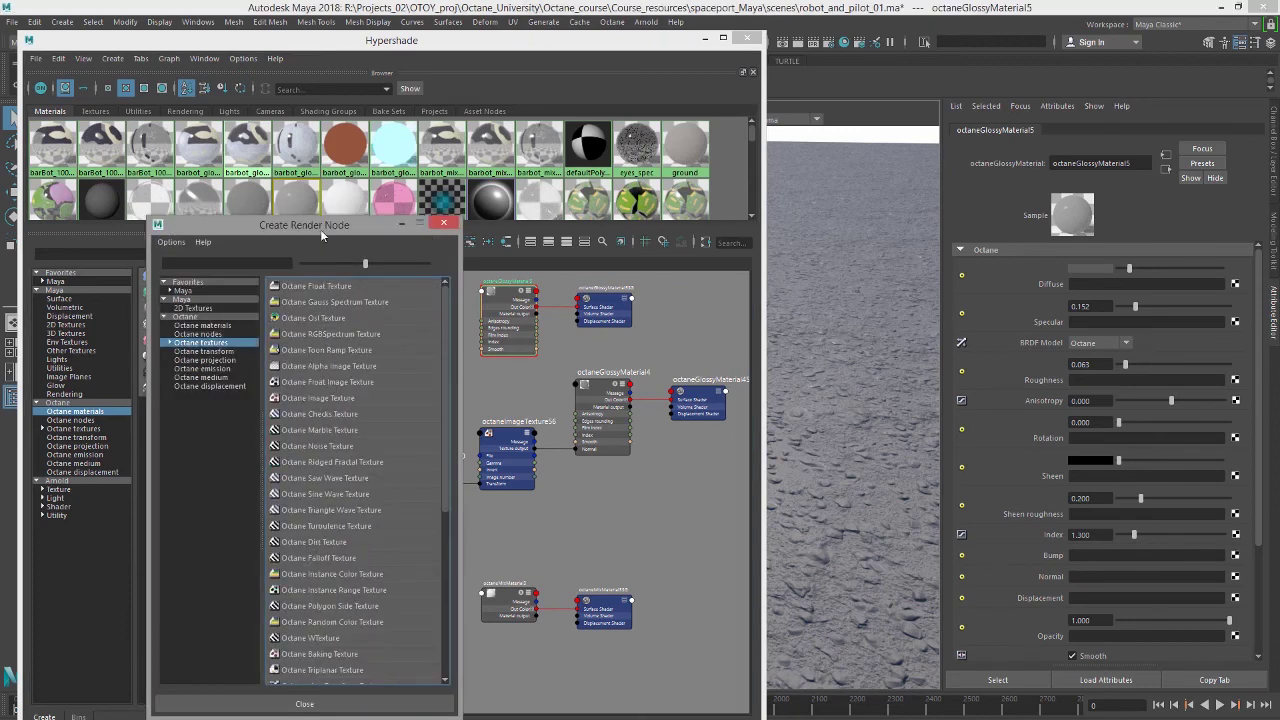
pyautogui.click(172, 343)
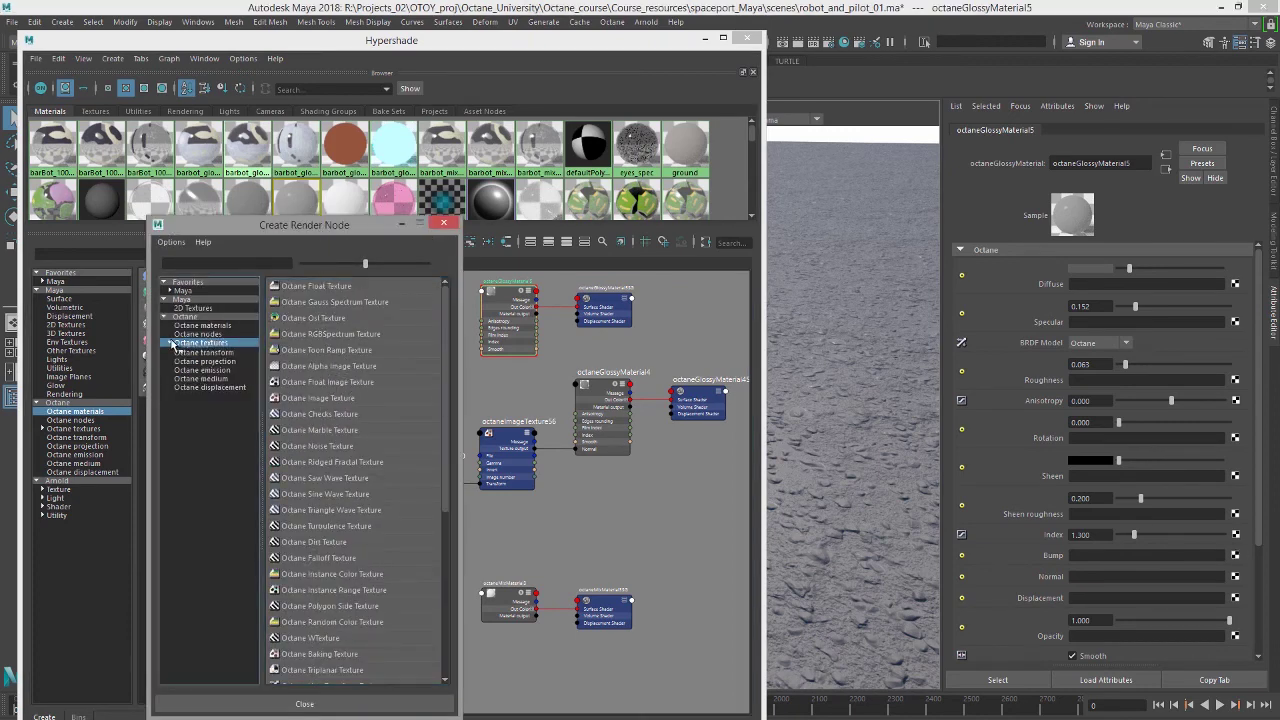
pyautogui.click(172, 343)
pyautogui.click(195, 352)
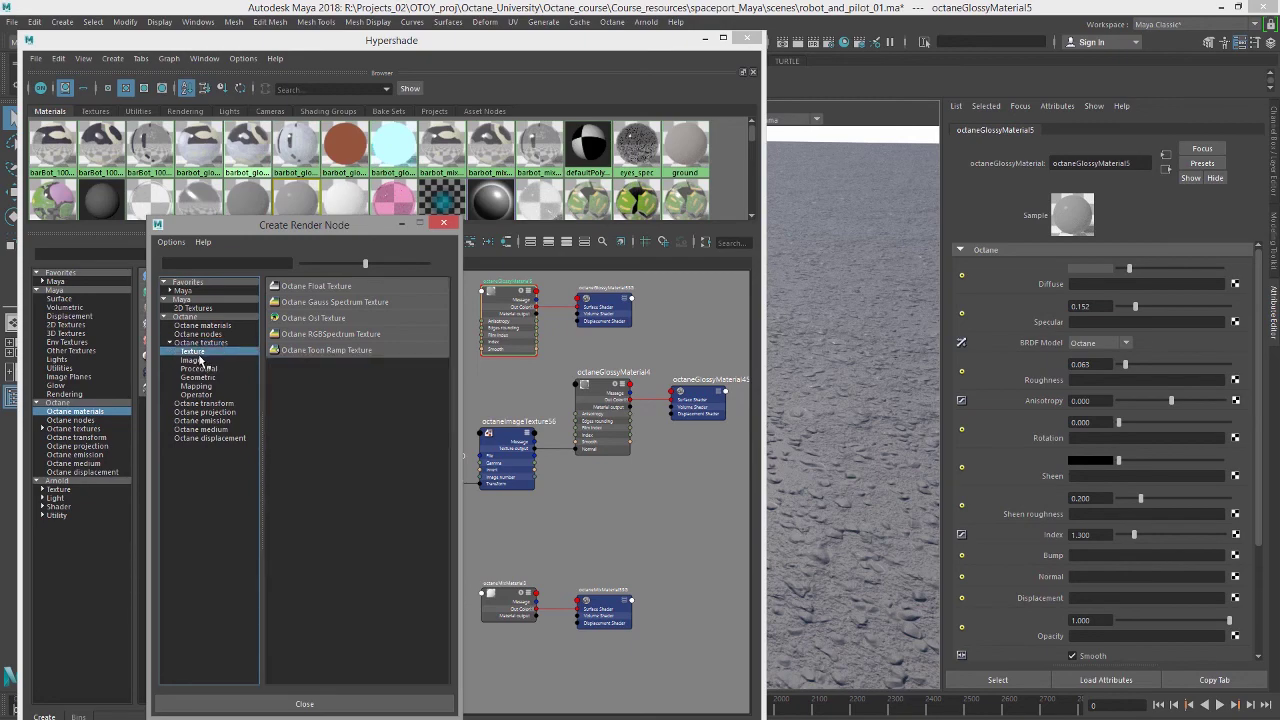
pyautogui.click(196, 361)
pyautogui.click(351, 307)
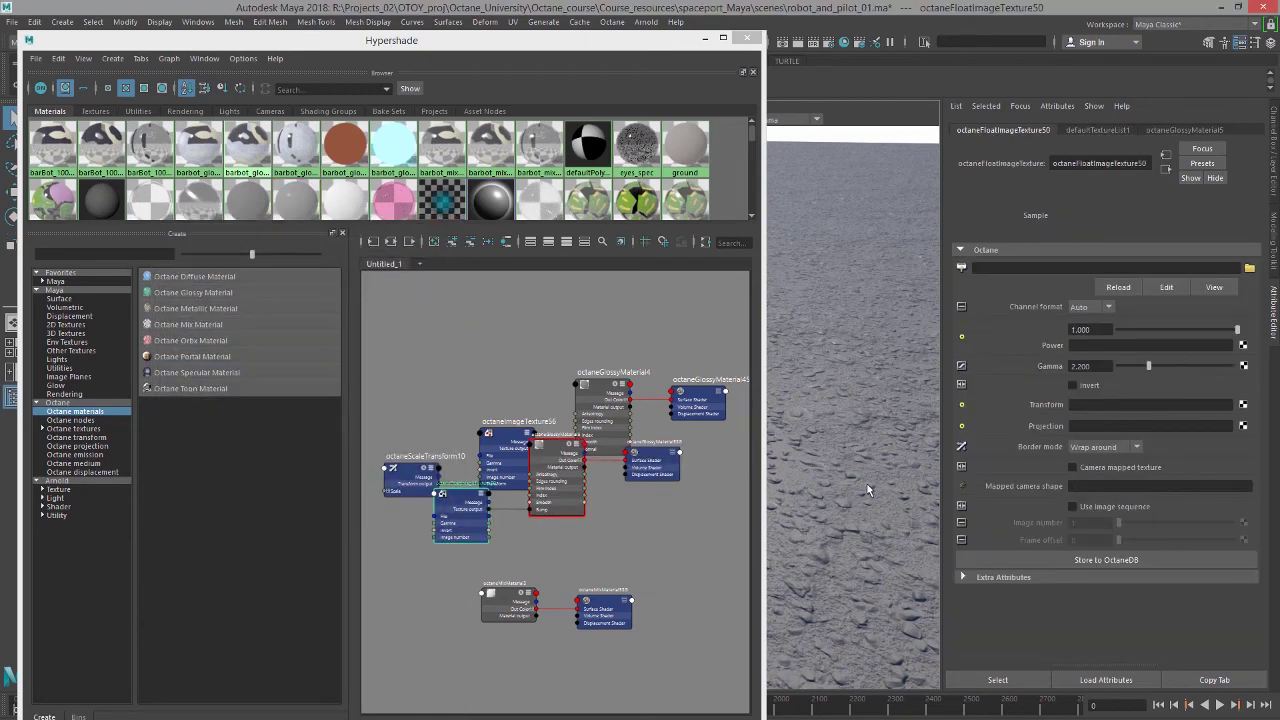
# Step: Load gravel_height.png from the gravel_textures folder into the float image texture
pyautogui.click(1249, 268)
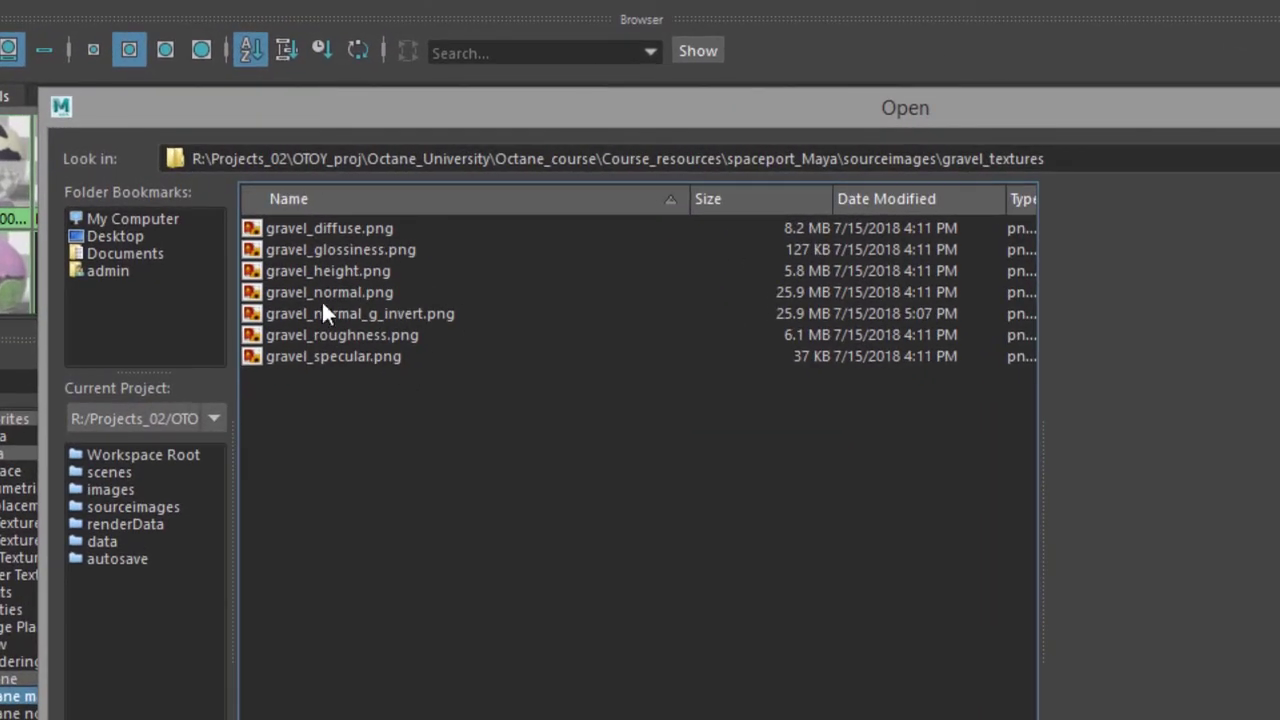
pyautogui.click(330, 271)
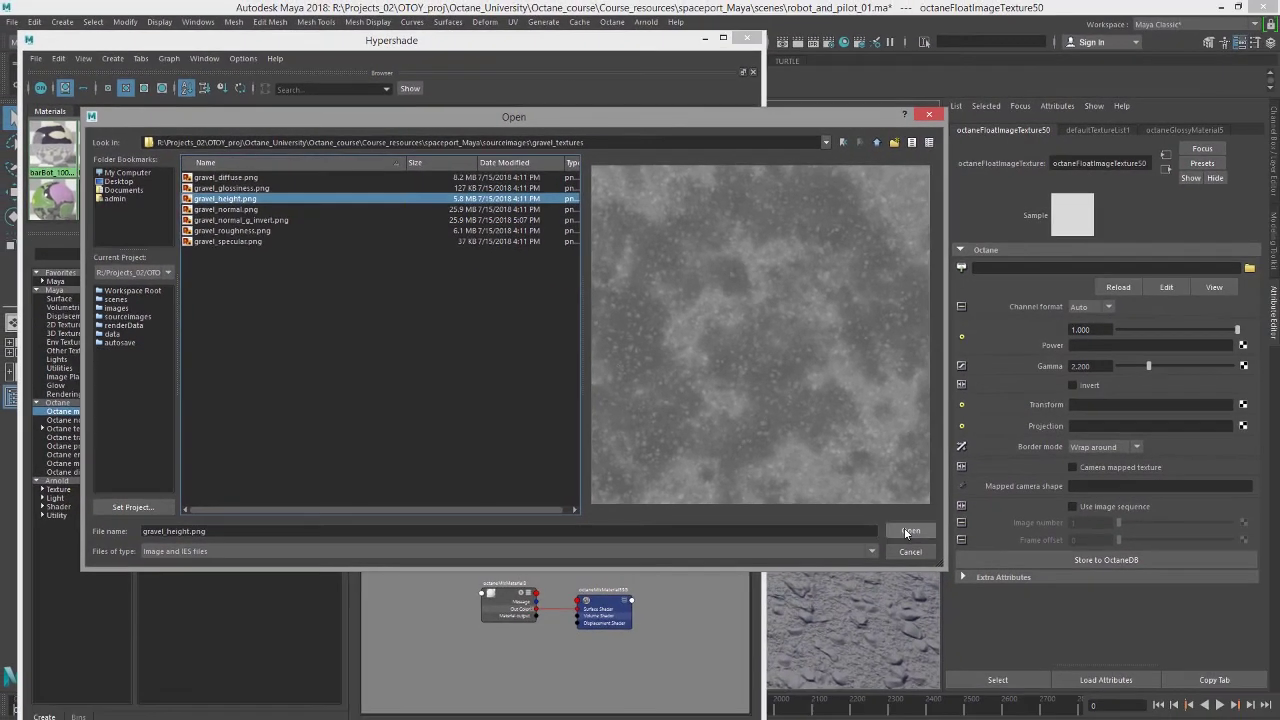
pyautogui.click(911, 530)
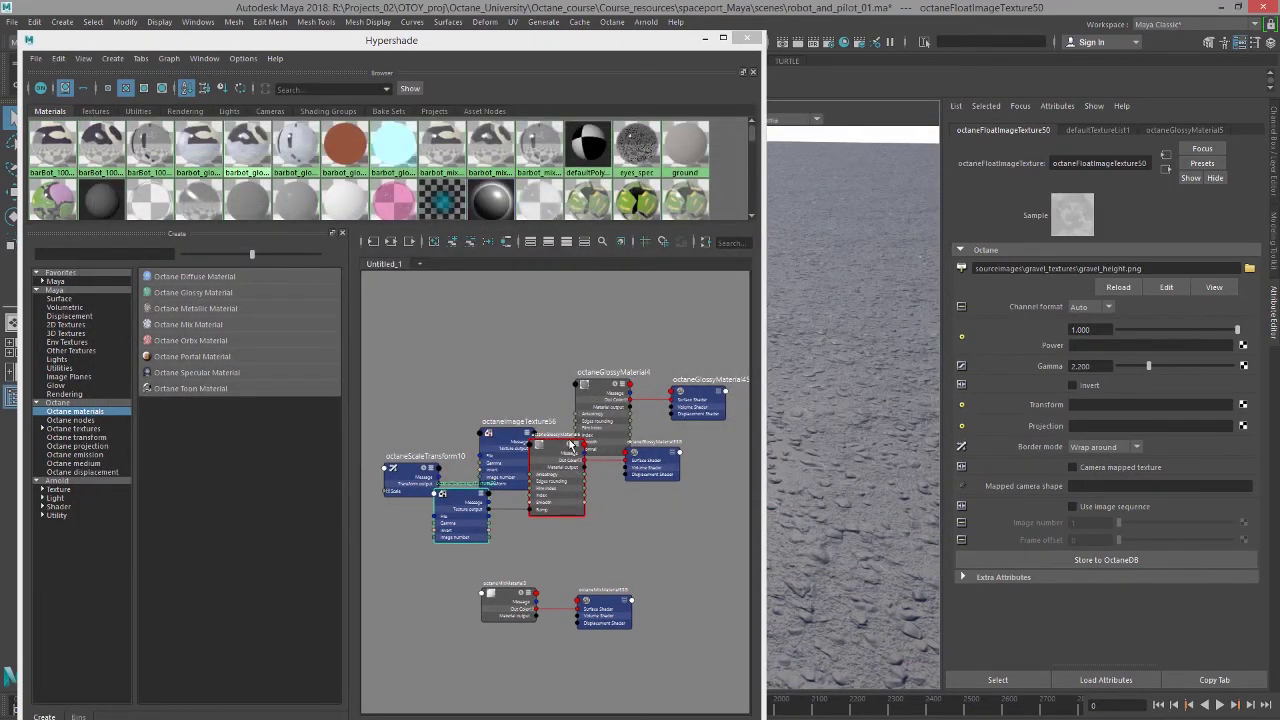
# Step: Separate the new glossy material's overlapping nodes and assign that bump-mapped material to the ground plane
pyautogui.moveTo(570, 444); pyautogui.dragTo(570, 512)
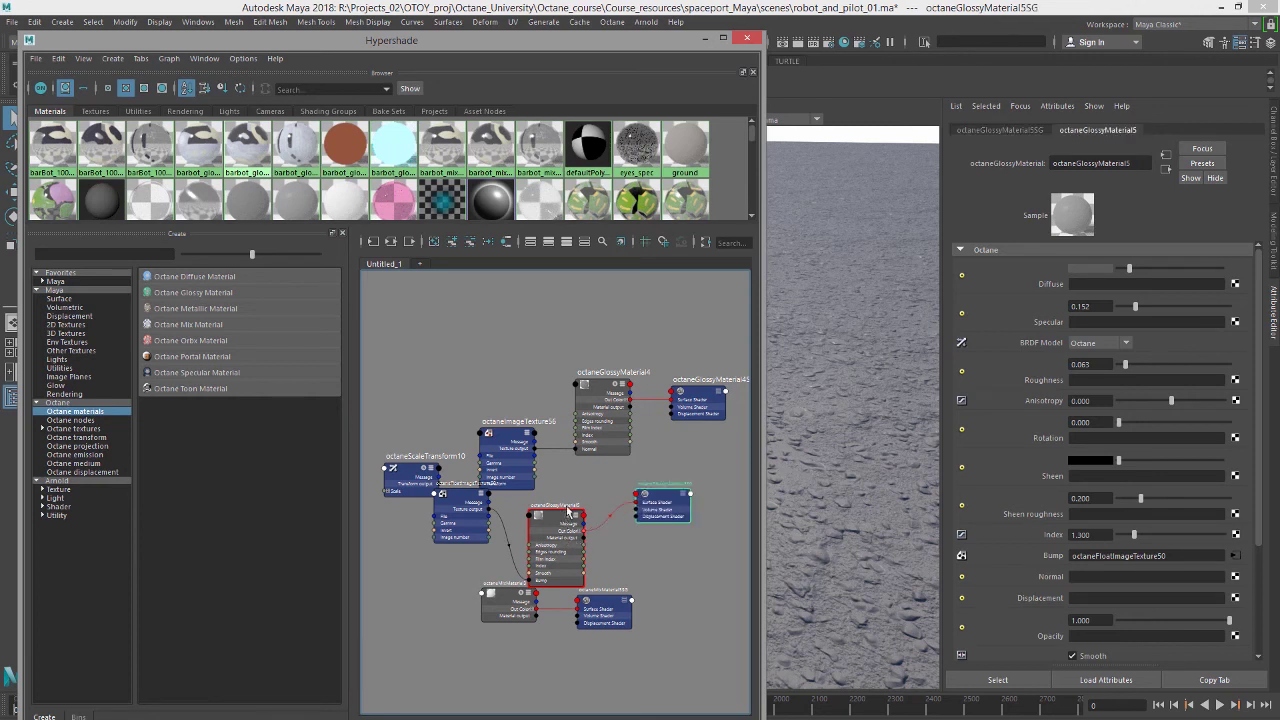
pyautogui.moveTo(551, 513); pyautogui.dragTo(556, 508)
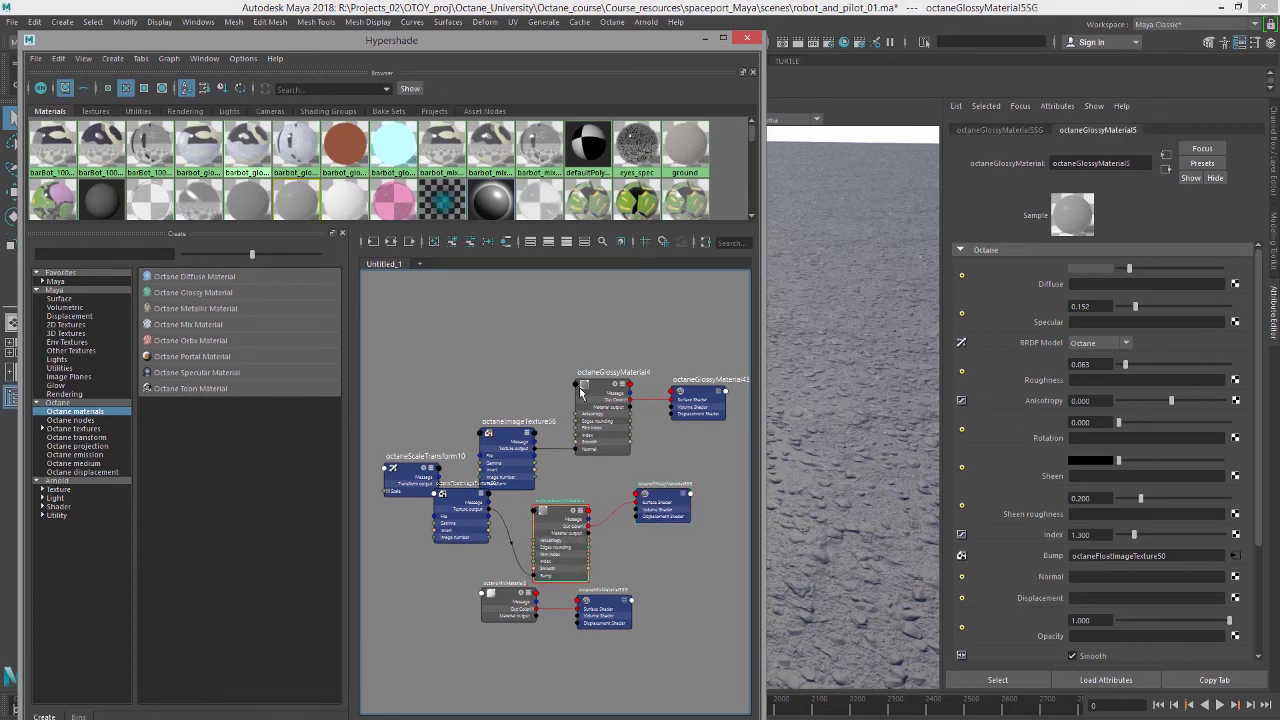
pyautogui.click(815, 430)
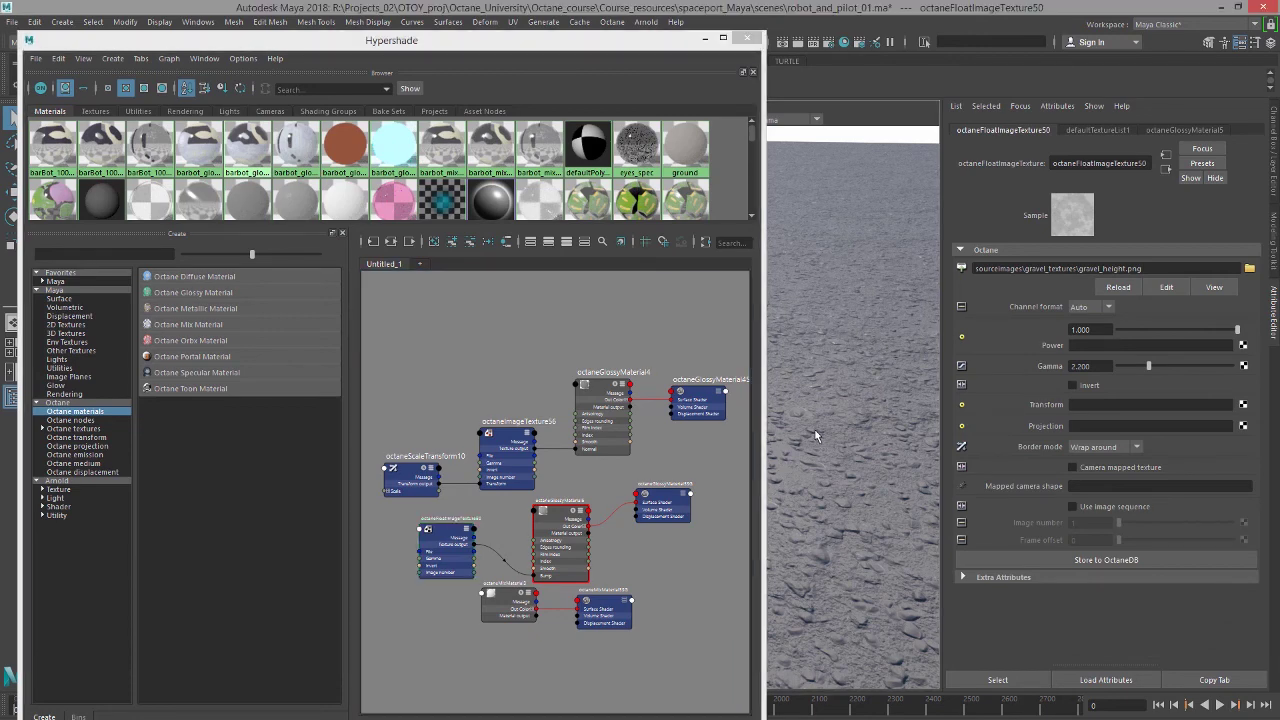
pyautogui.click(812, 530)
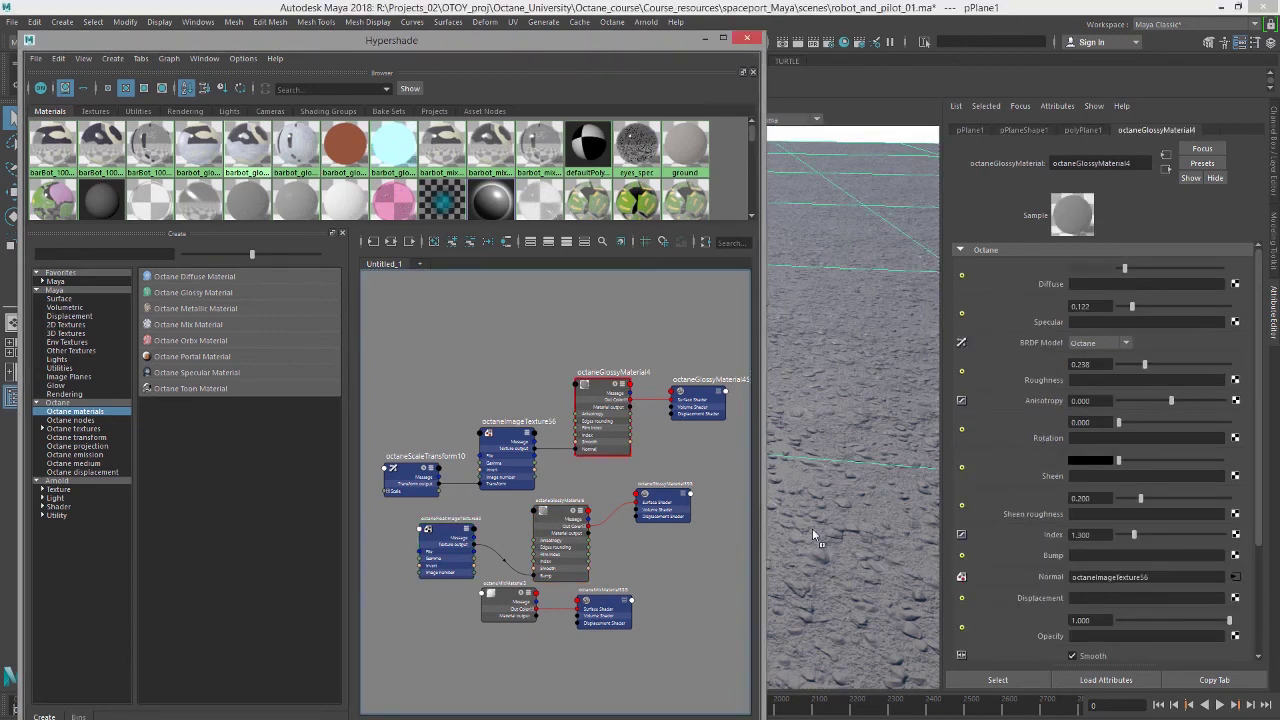
pyautogui.moveTo(813, 530); pyautogui.dragTo(813, 530, button='middle')
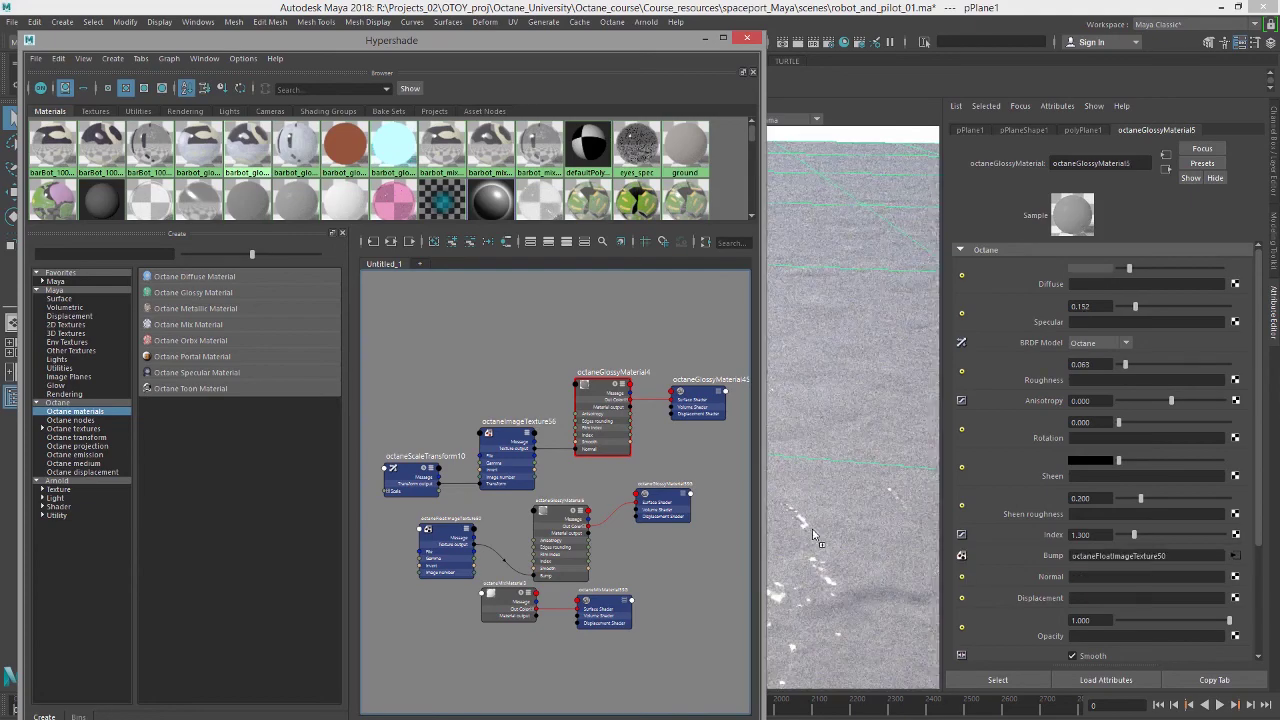
pyautogui.moveTo(522, 47); pyautogui.dragTo(316, 50)
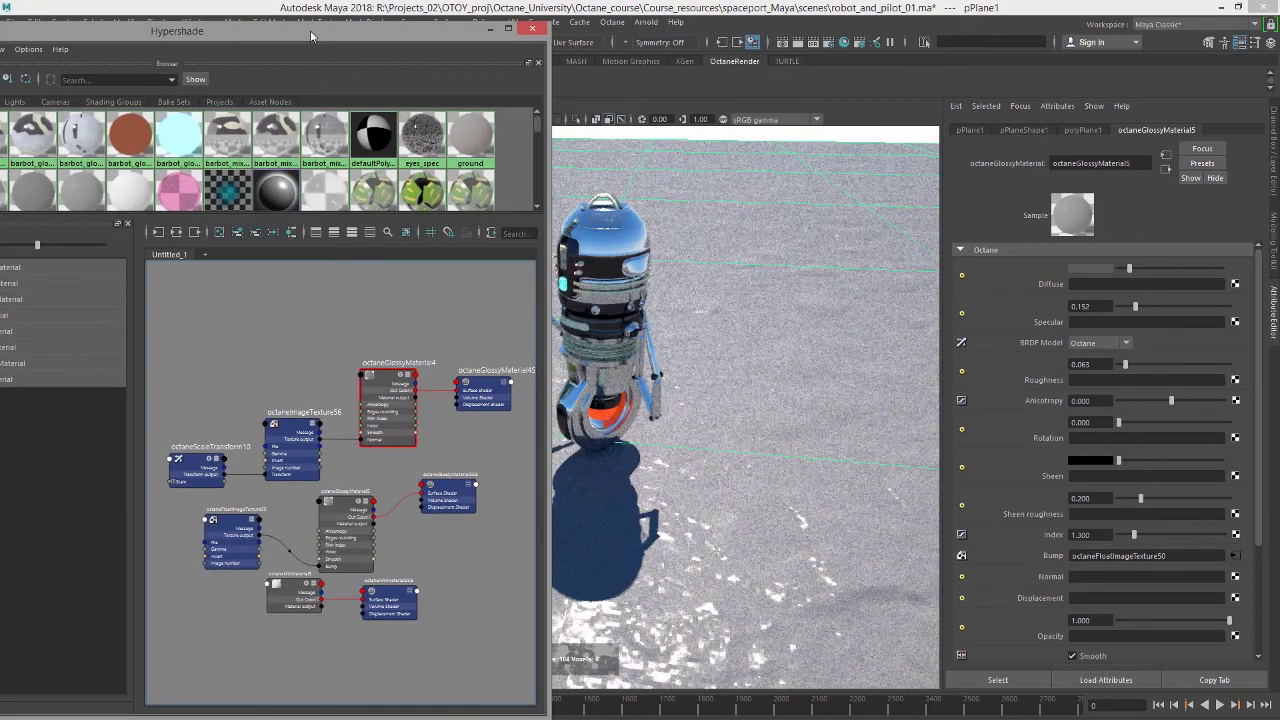
# Step: Connect an Octane Scale Transform to the height texture's Transform input
pyautogui.click(331, 525)
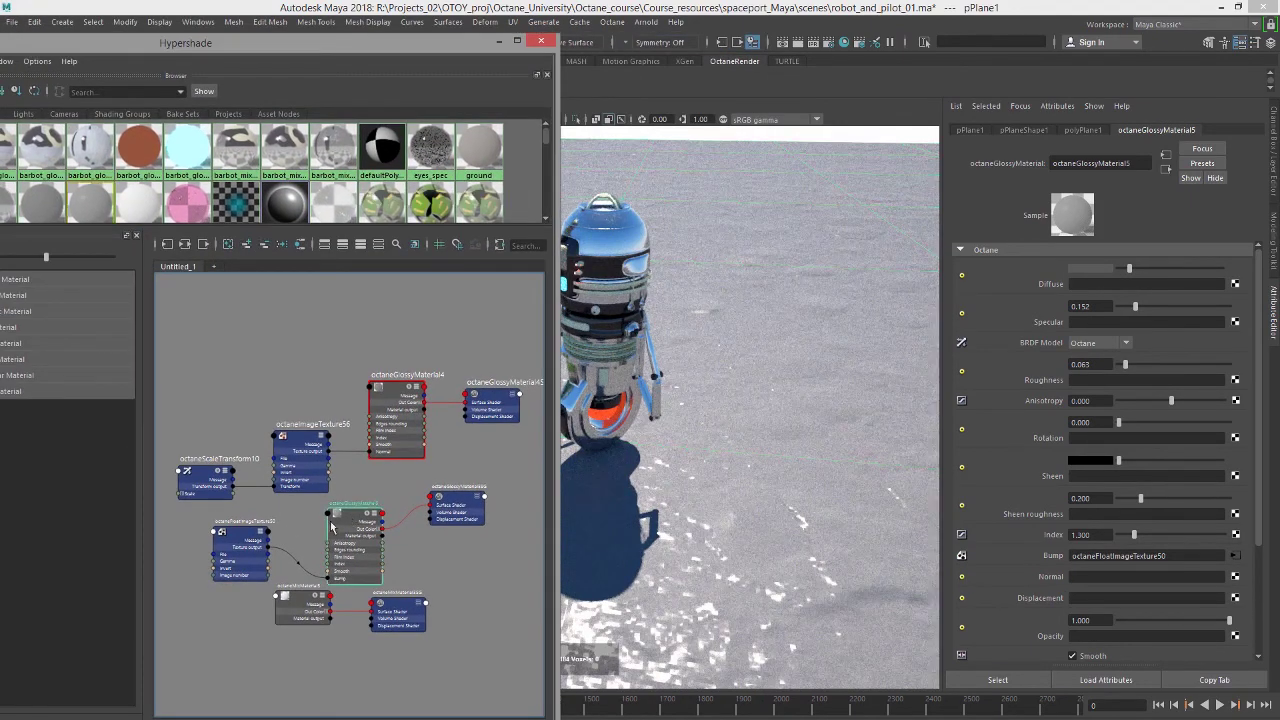
pyautogui.click(251, 538)
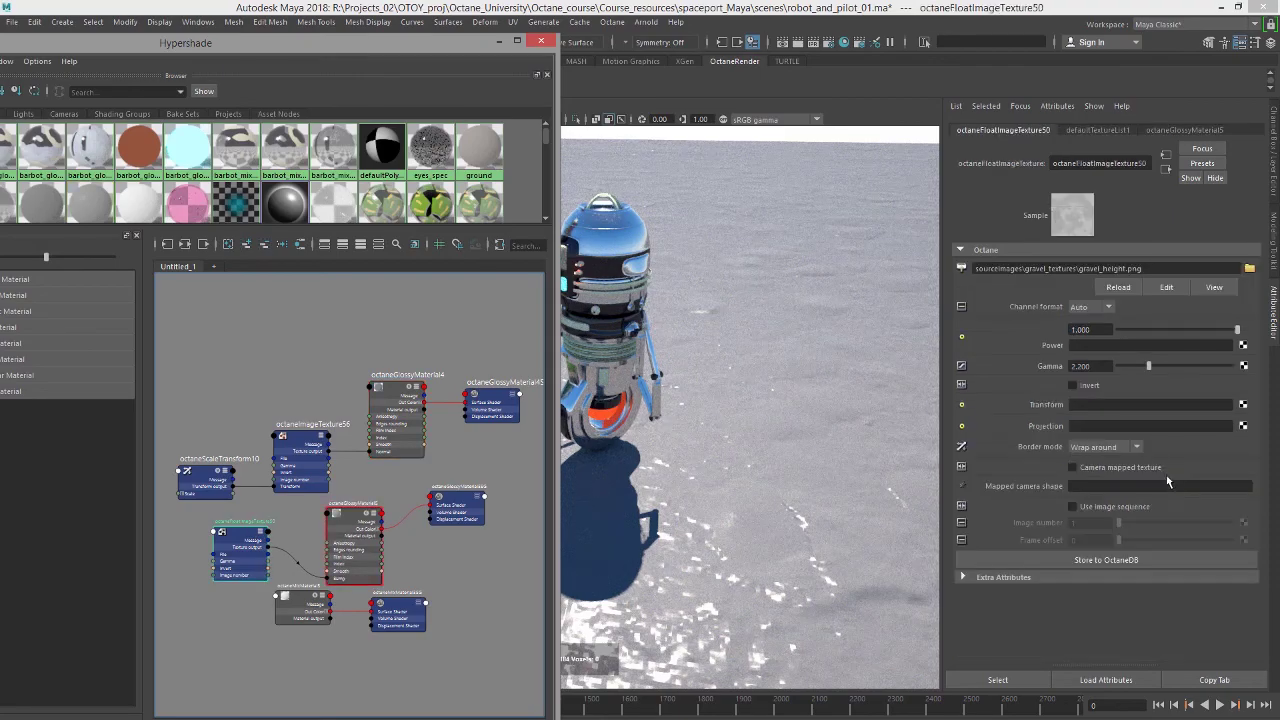
pyautogui.click(1244, 405)
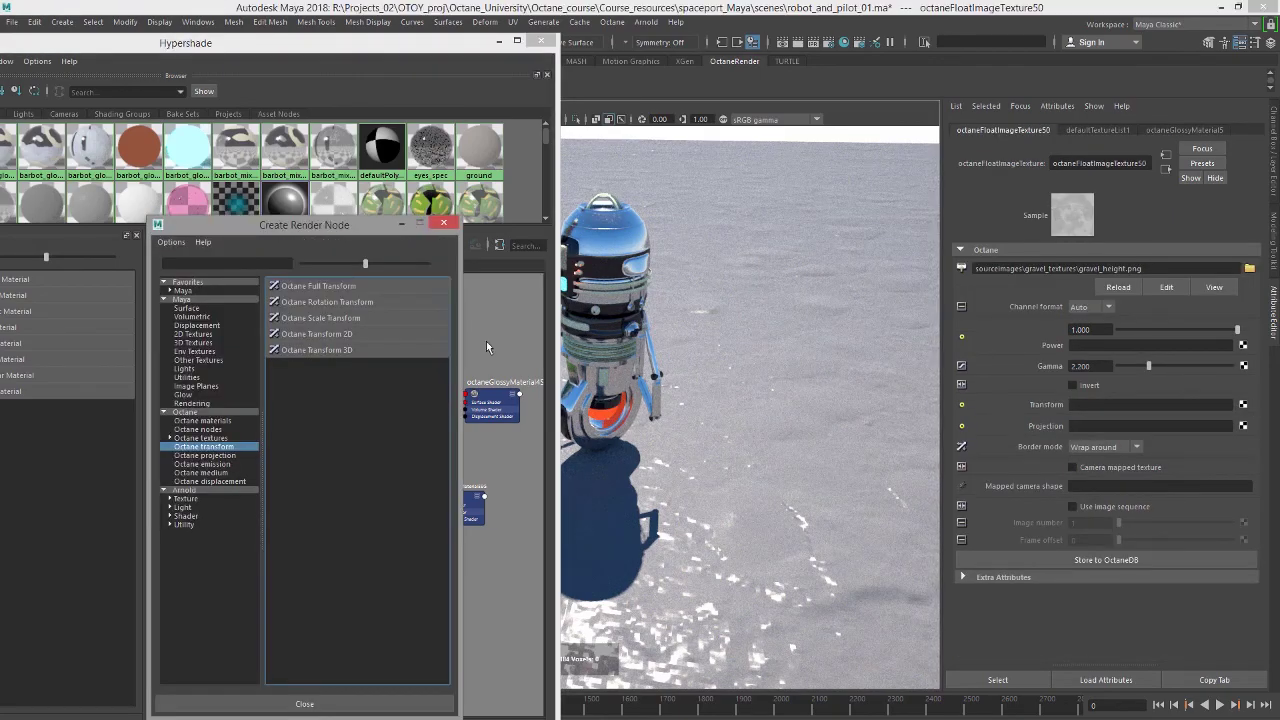
pyautogui.click(343, 318)
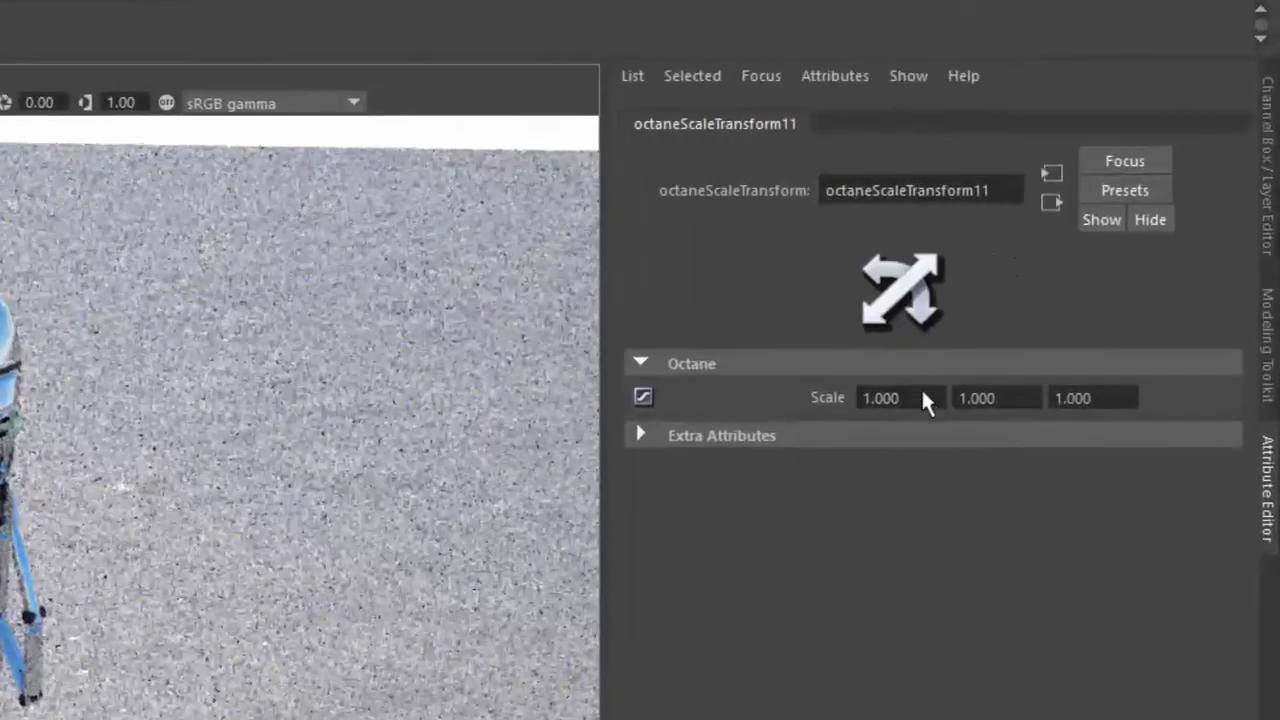
# Step: Set the new scale transform's X and Y scale to 0.5 and return to the height texture's attributes
pyautogui.click(1097, 267)
pyautogui.hotkey('ctrl', 'a')
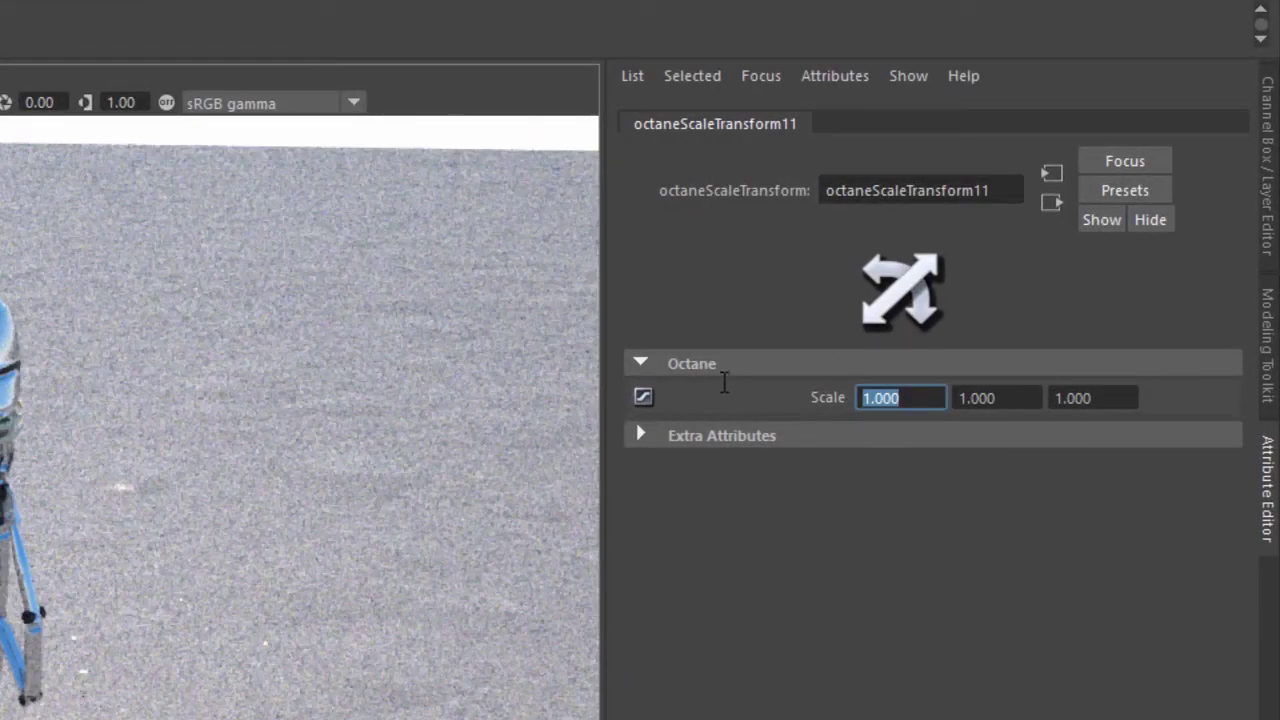
pyautogui.write('.5')
pyautogui.press('Return')
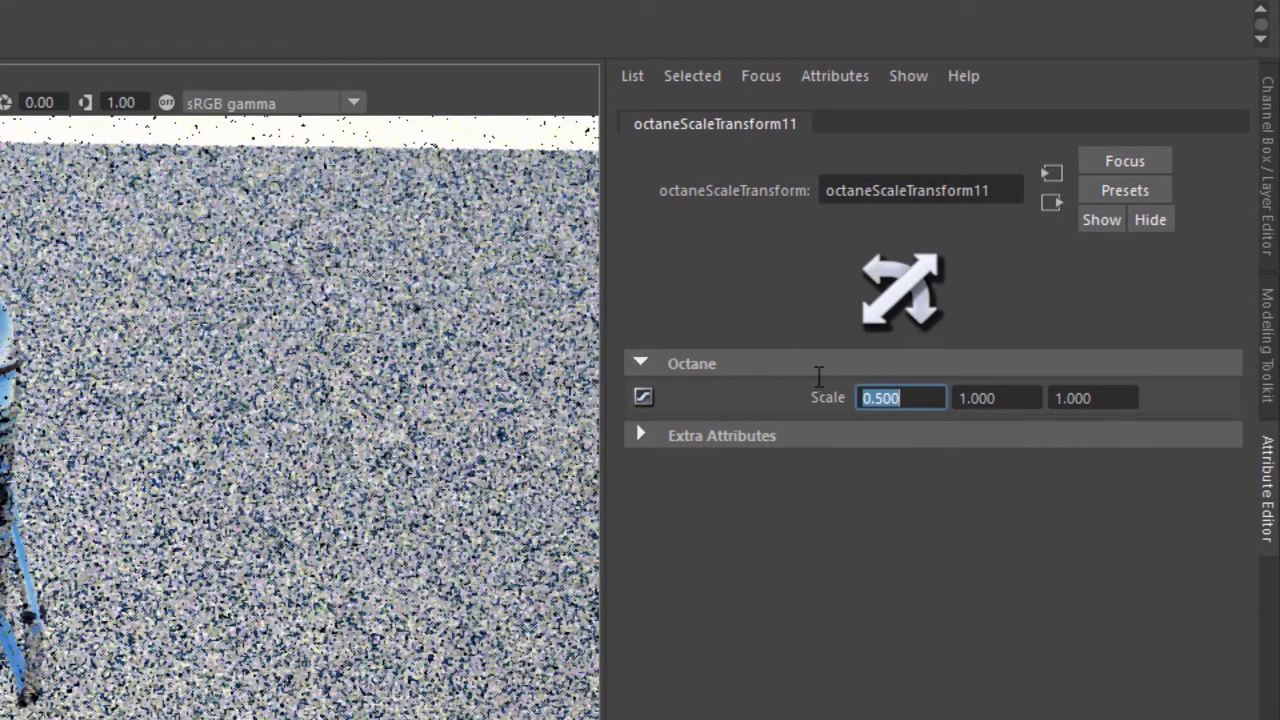
pyautogui.press('Tab')
pyautogui.write('.5')
pyautogui.press('Return')
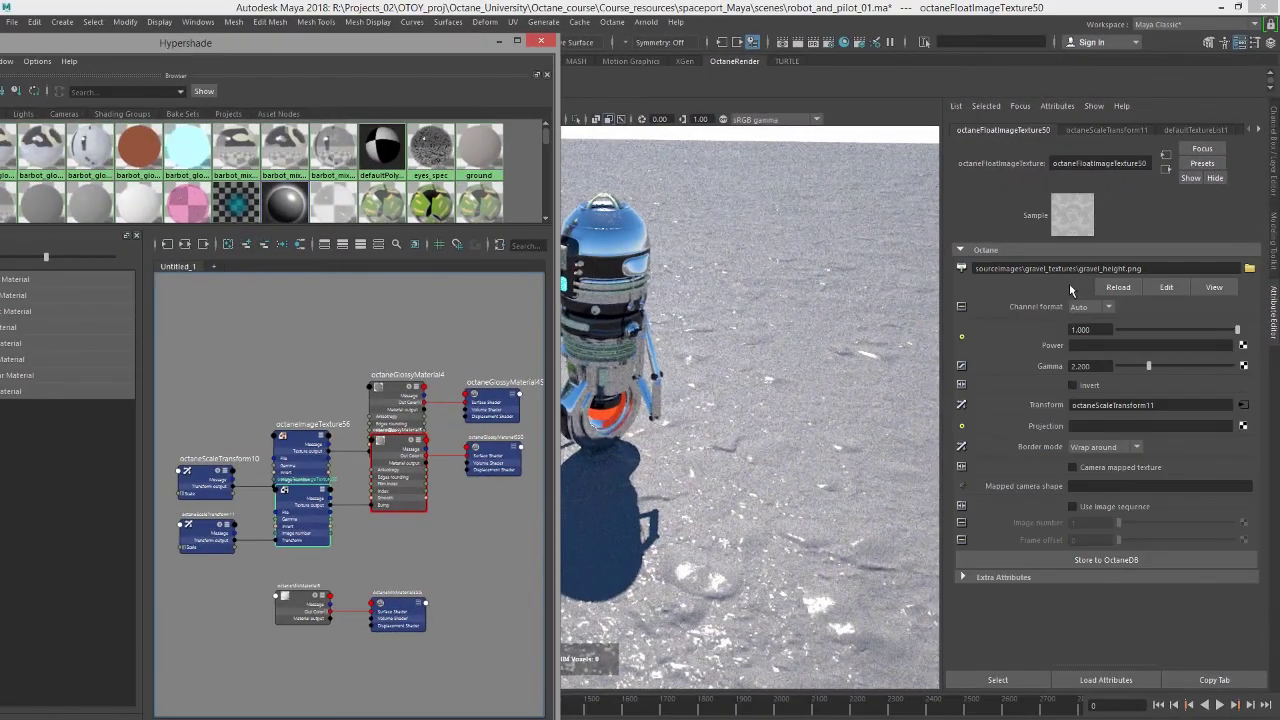
# Step: Raise the bump-mapped glossy material's roughness to 0.341
pyautogui.click(400, 452)
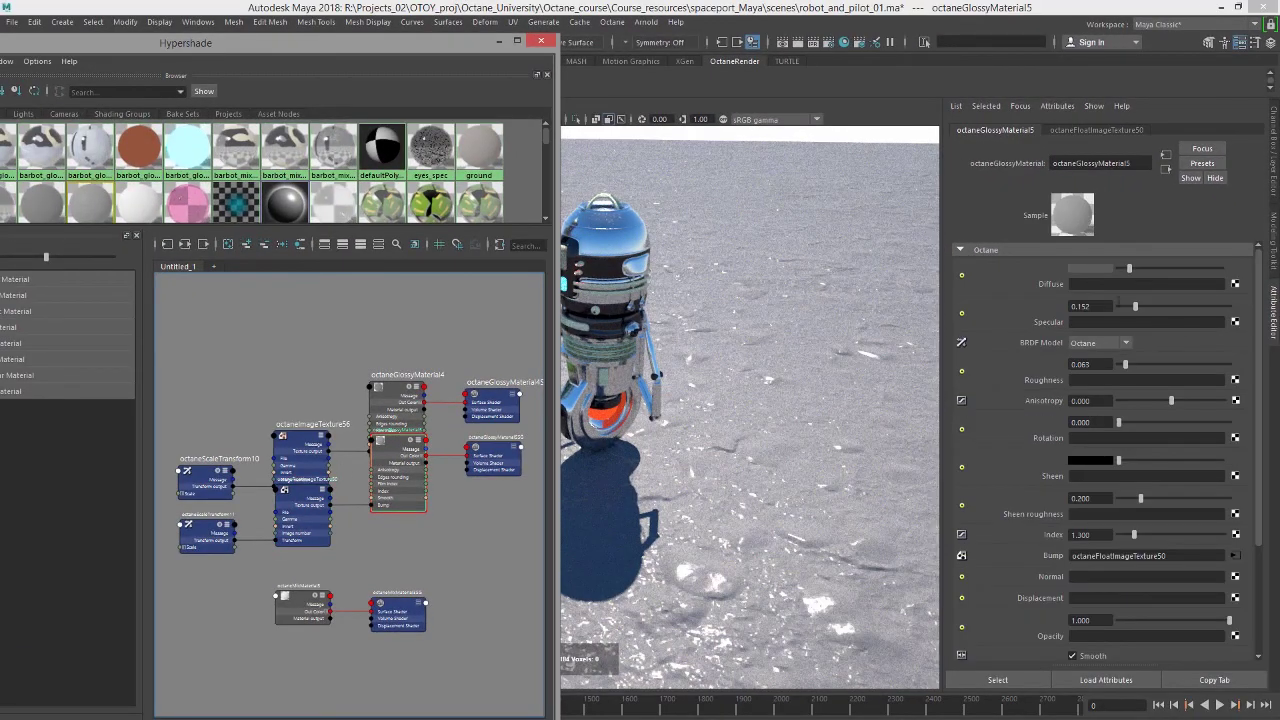
pyautogui.moveTo(1139, 366); pyautogui.dragTo(1158, 366)
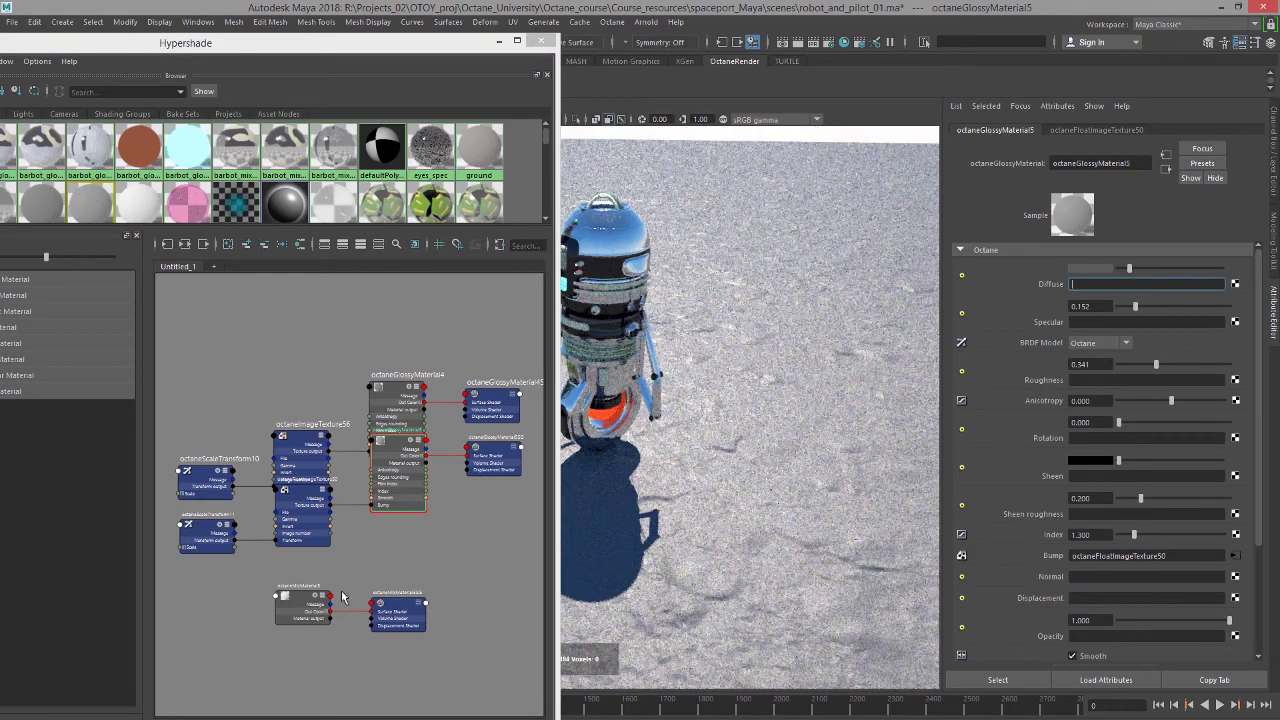
# Step: Spread out the ground's material graph so the mix, glossy, texture and scale transform nodes no longer overlap
pyautogui.moveTo(298, 601); pyautogui.dragTo(485, 508)
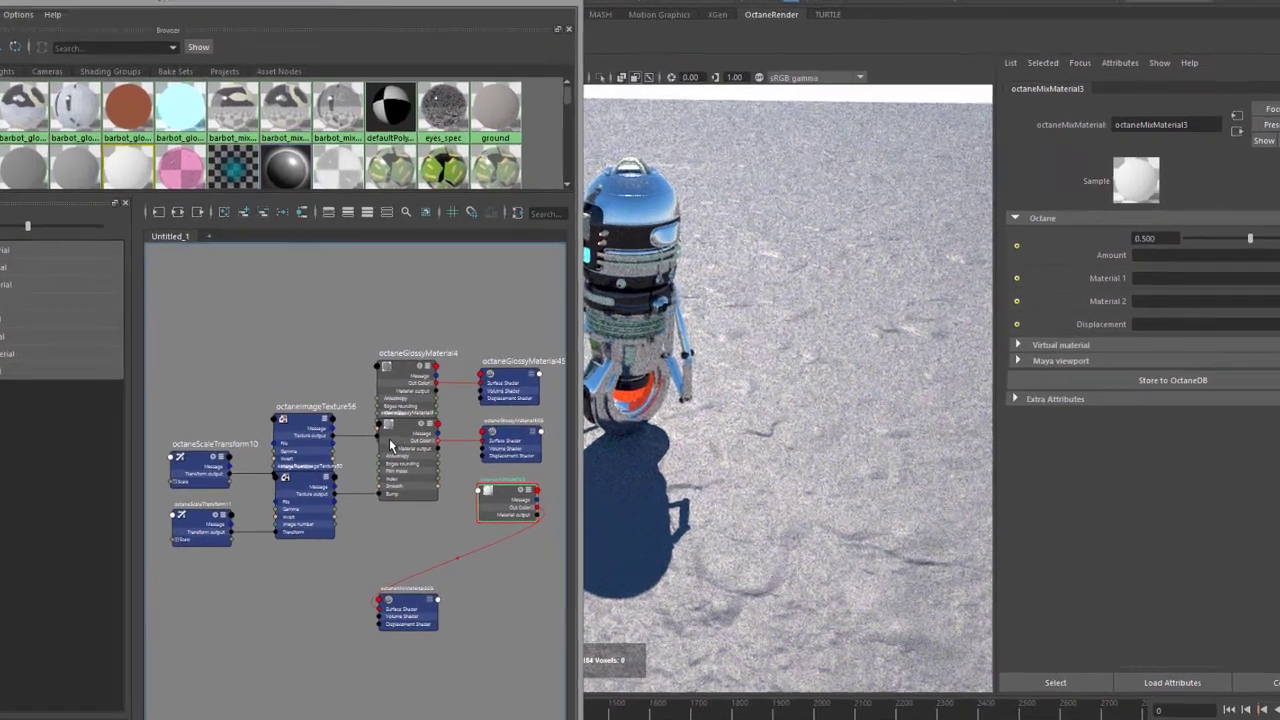
pyautogui.moveTo(383, 454); pyautogui.dragTo(383, 518)
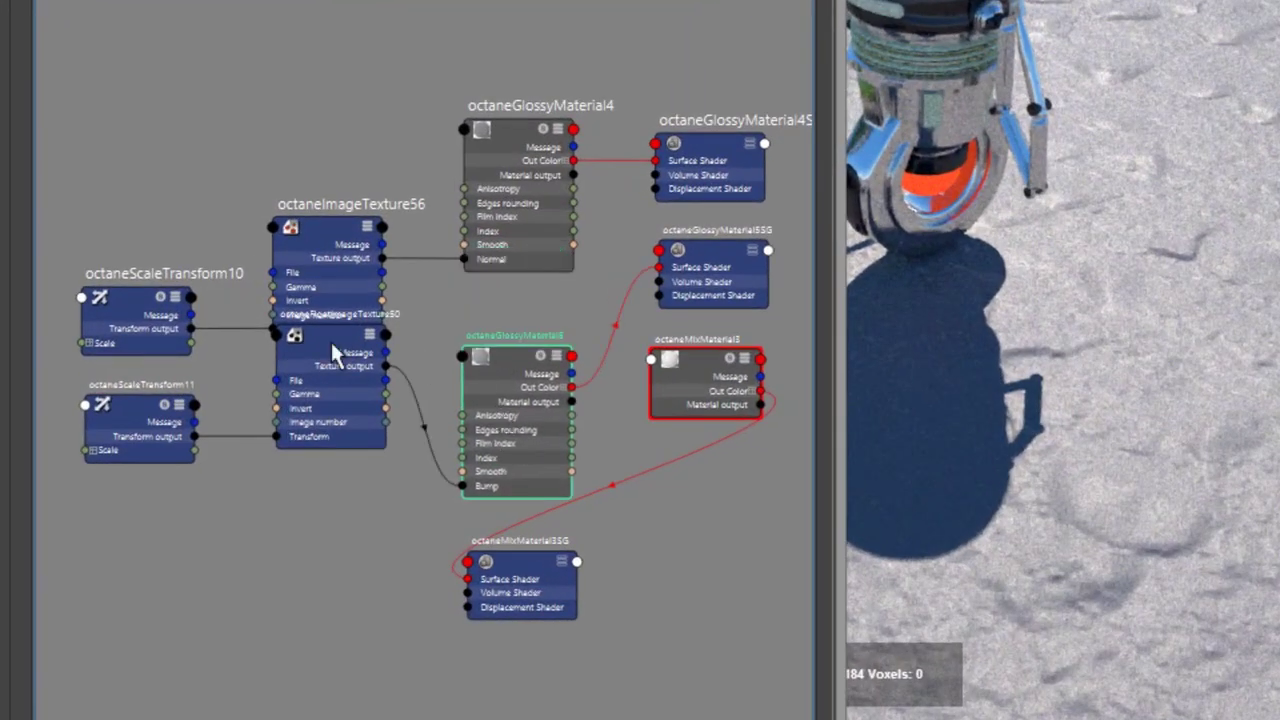
pyautogui.moveTo(335, 350); pyautogui.dragTo(308, 432)
pyautogui.moveTo(505, 120); pyautogui.dragTo(494, 105)
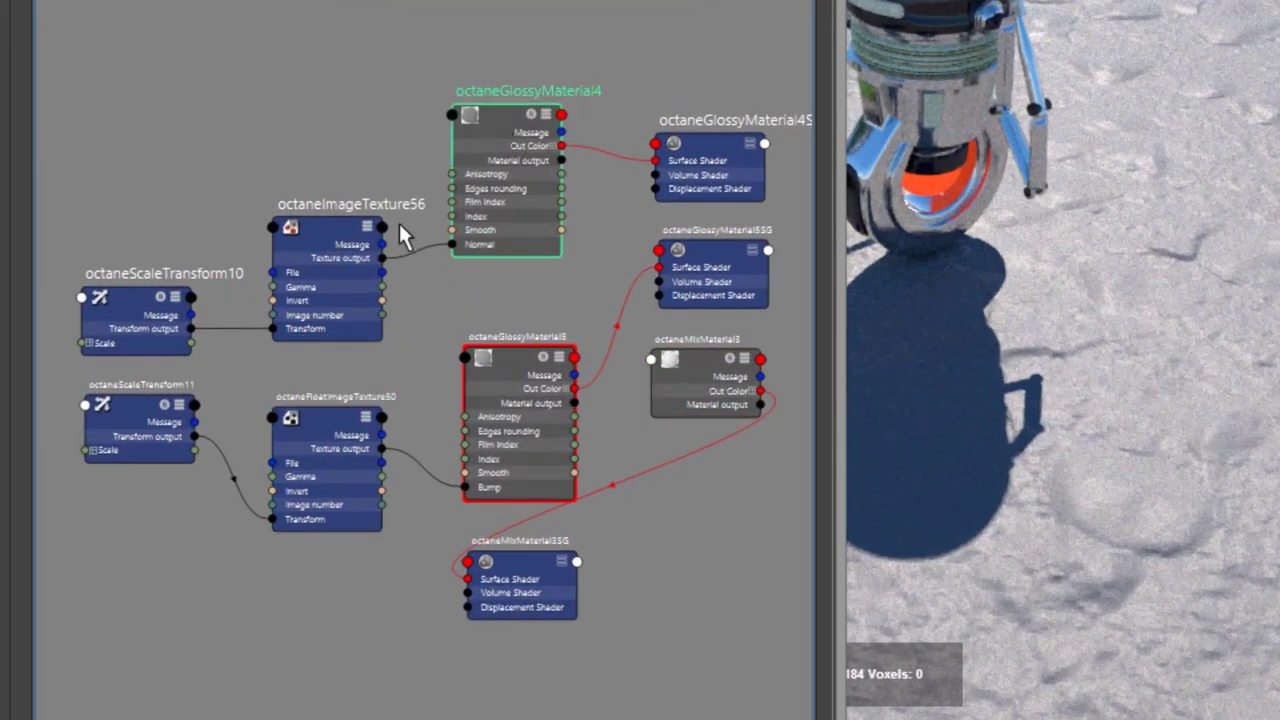
pyautogui.moveTo(345, 282); pyautogui.dragTo(333, 197)
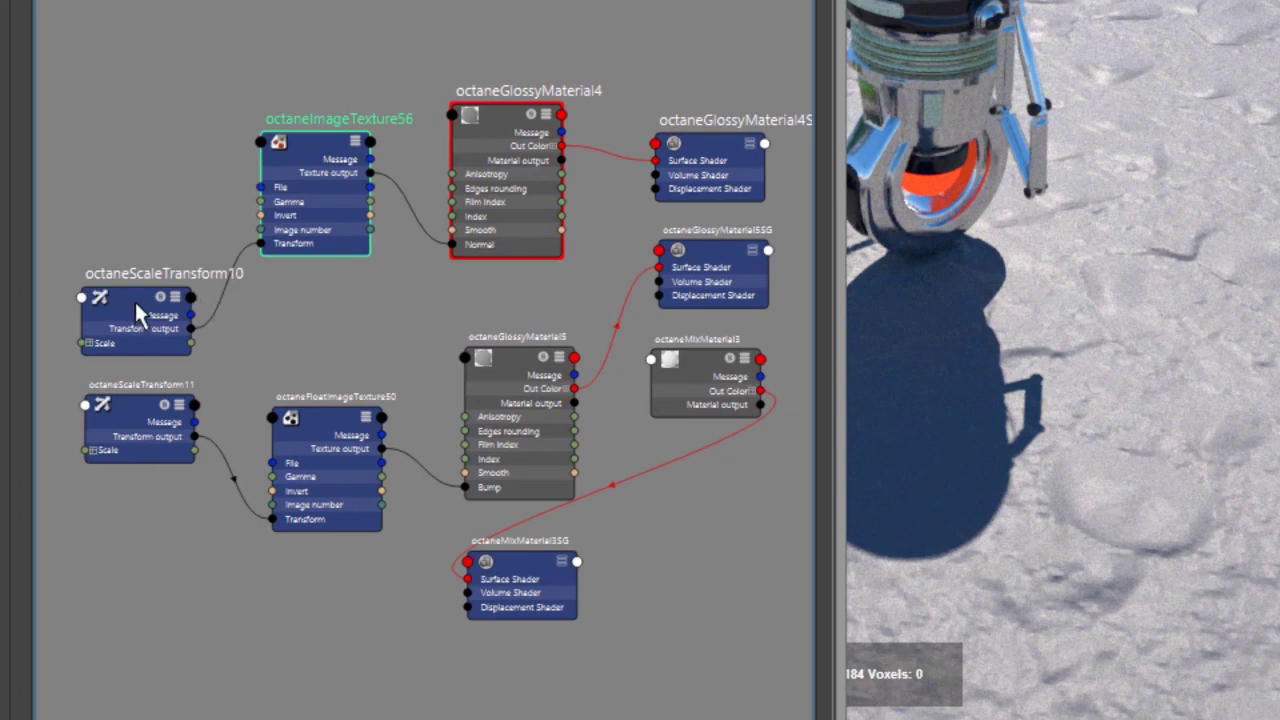
pyautogui.moveTo(134, 299); pyautogui.dragTo(165, 225)
# Step: Connect octaneGlossyMaterial4 to the mix material's Material 1 input and octaneGlossyMaterial5 to its Material 2 input
pyautogui.click(687, 368)
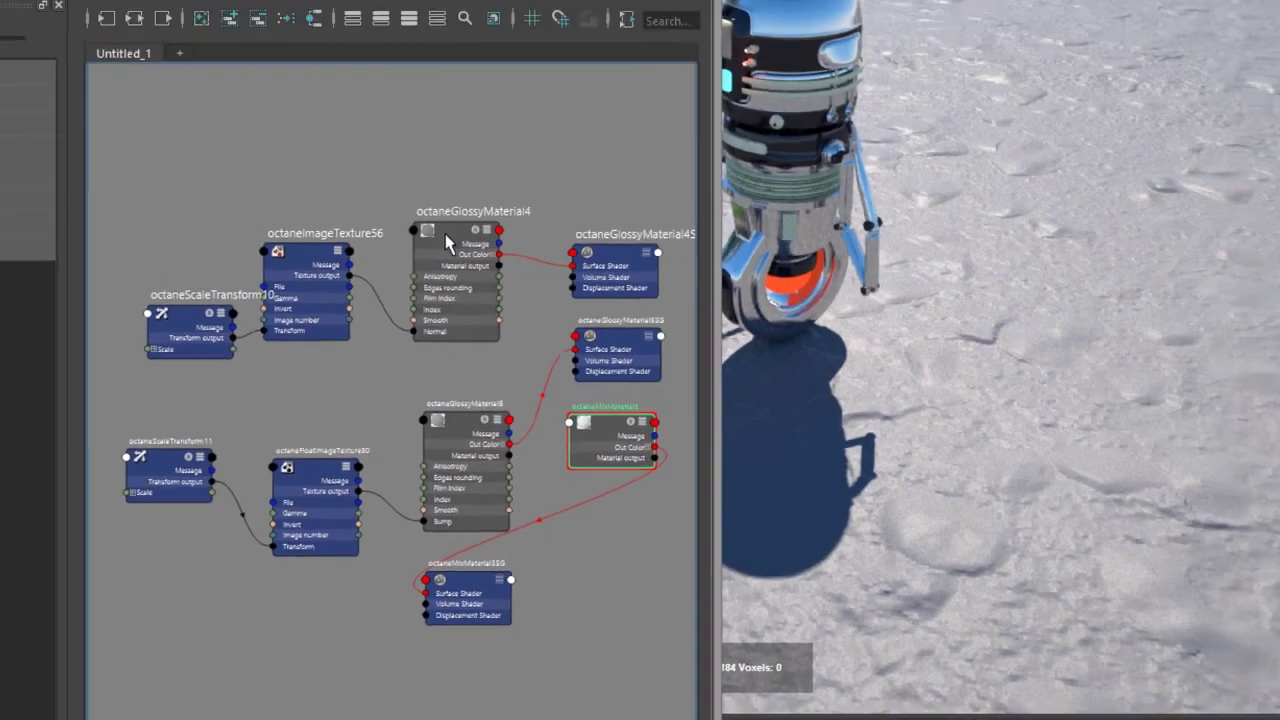
pyautogui.moveTo(496, 128); pyautogui.dragTo(998, 305, button='middle')
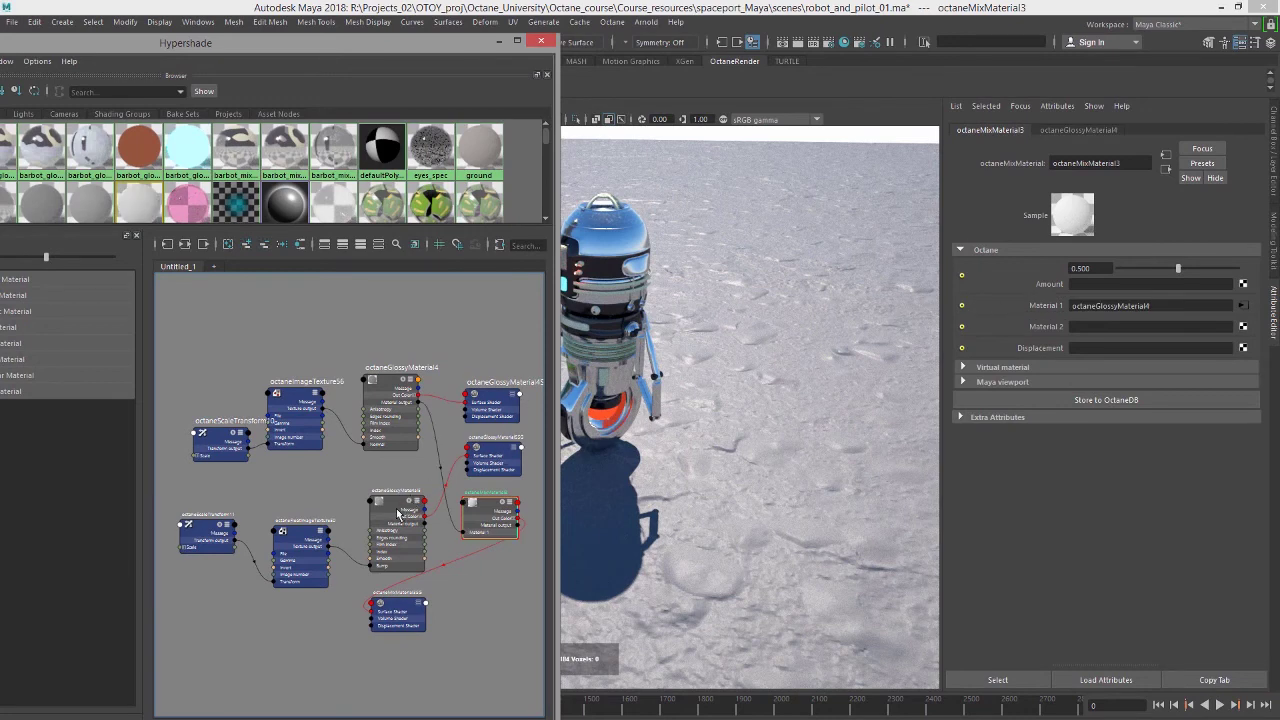
pyautogui.moveTo(392, 510); pyautogui.dragTo(1033, 328, button='middle')
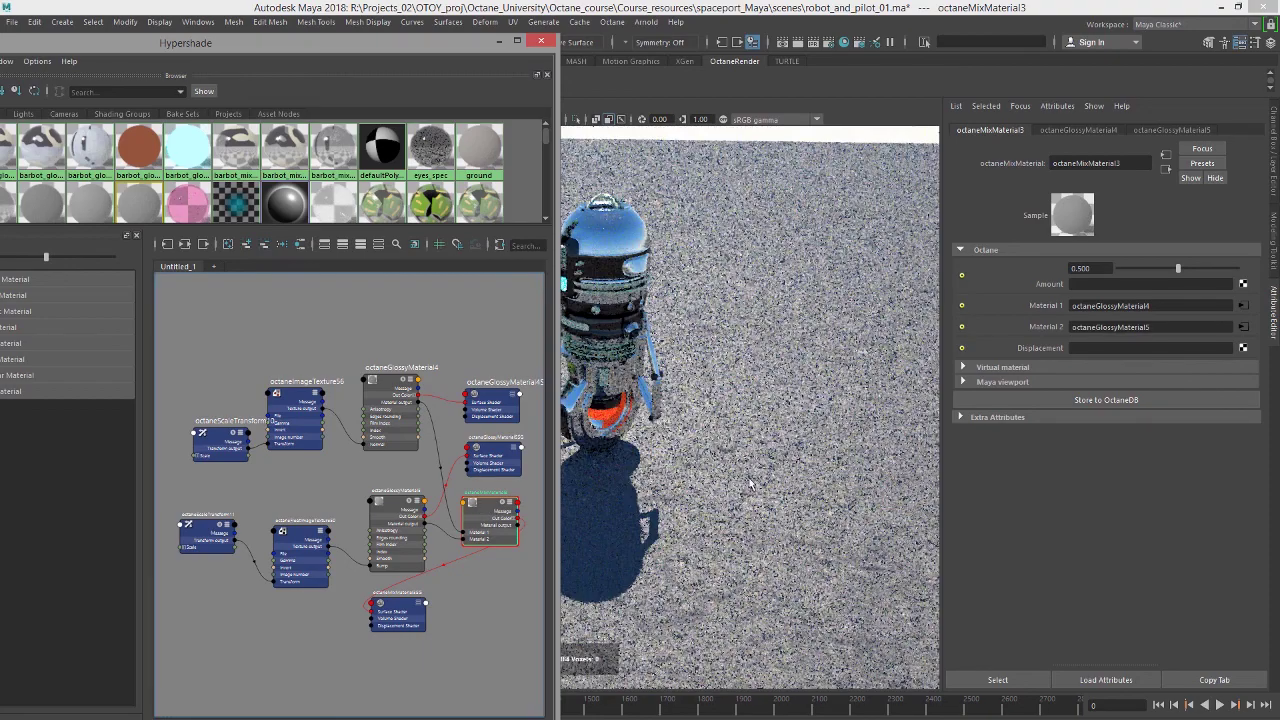
# Step: Try the mix material's Amount at 0.085 and 1.000, and set it to 0.625
pyautogui.keyDown('alt'); pyautogui.moveTo(751, 512); pyautogui.dragTo(795, 511, button='right'); pyautogui.keyUp('alt')
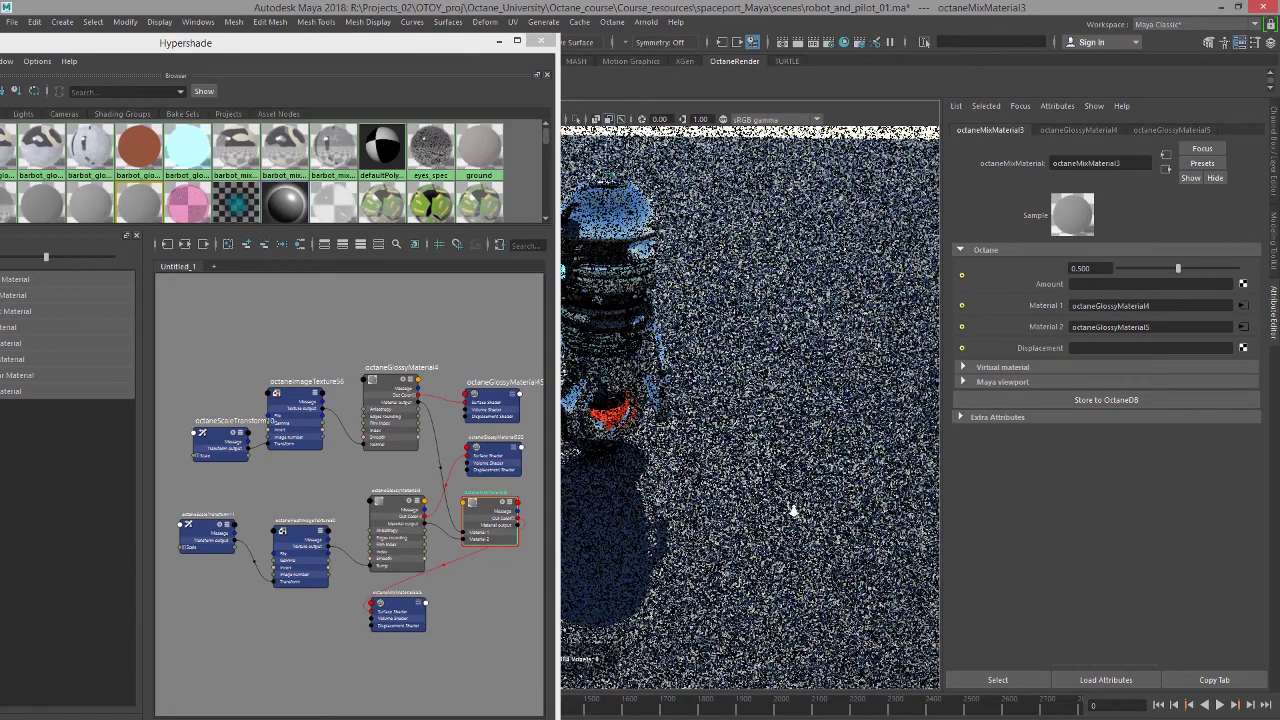
pyautogui.click(385, 382)
pyautogui.click(484, 505)
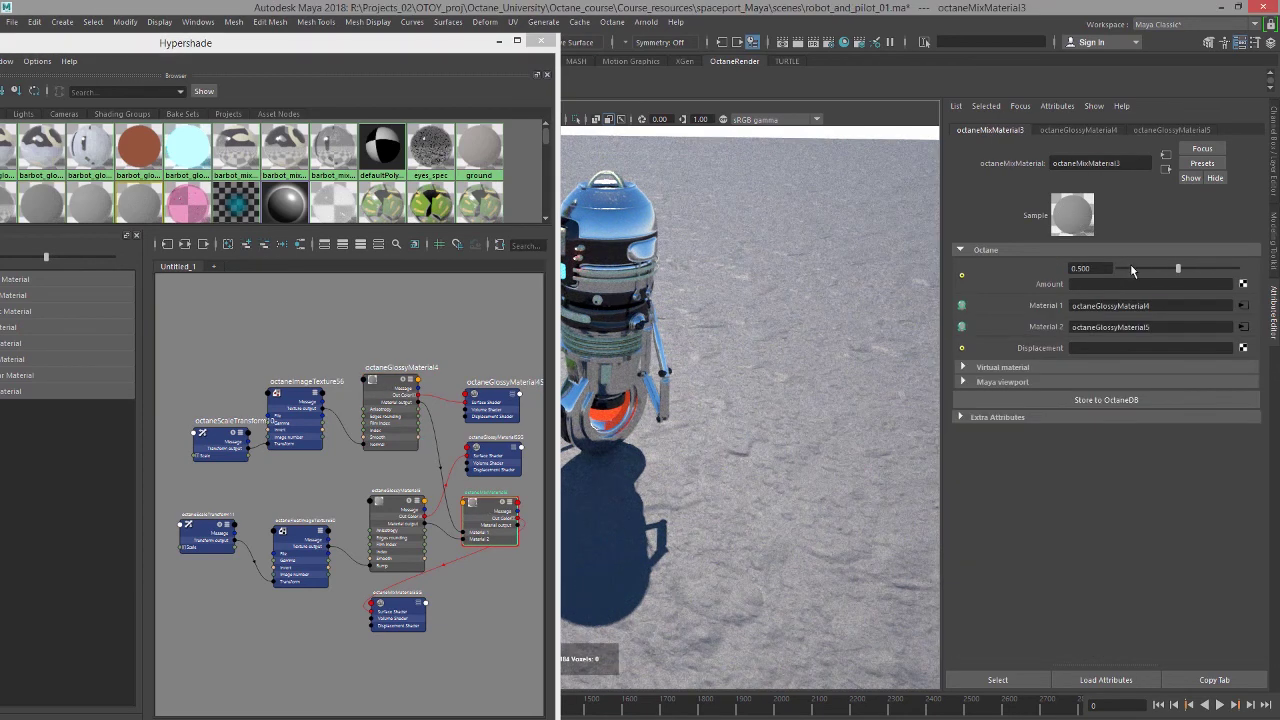
pyautogui.click(1130, 268)
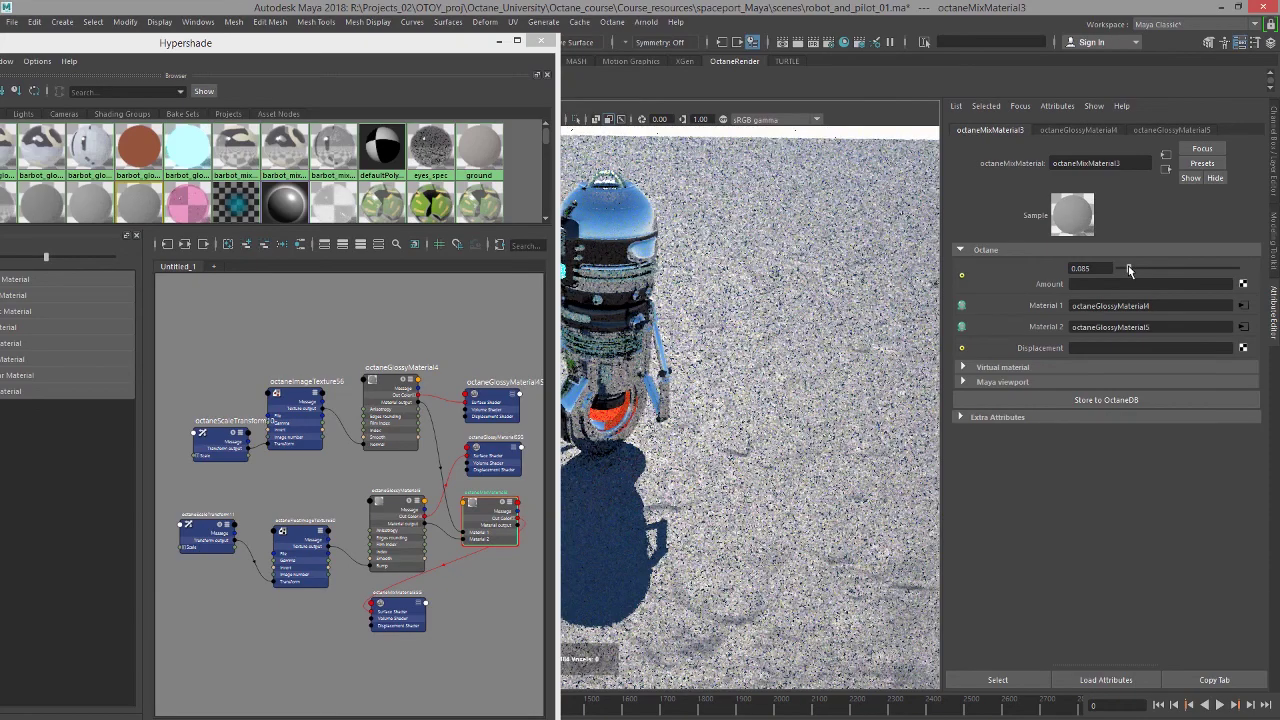
pyautogui.moveTo(1130, 268); pyautogui.dragTo(1257, 286)
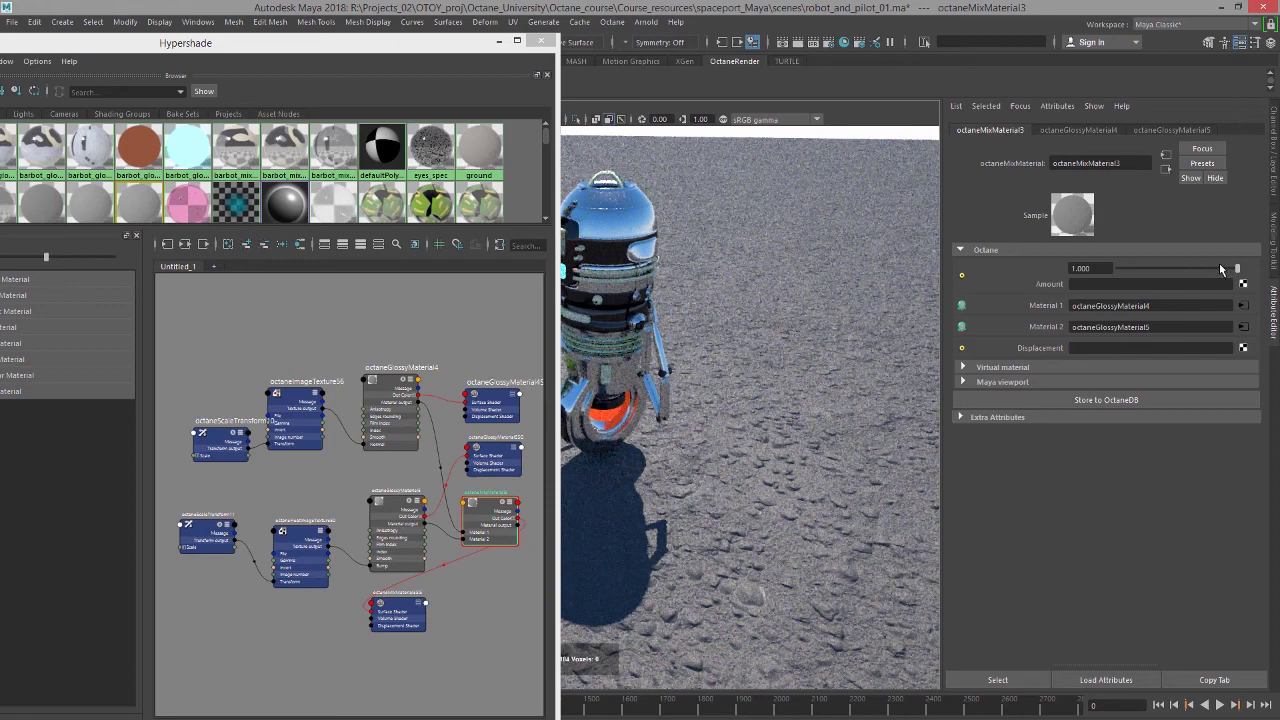
pyautogui.moveTo(1204, 268); pyautogui.dragTo(1192, 270)
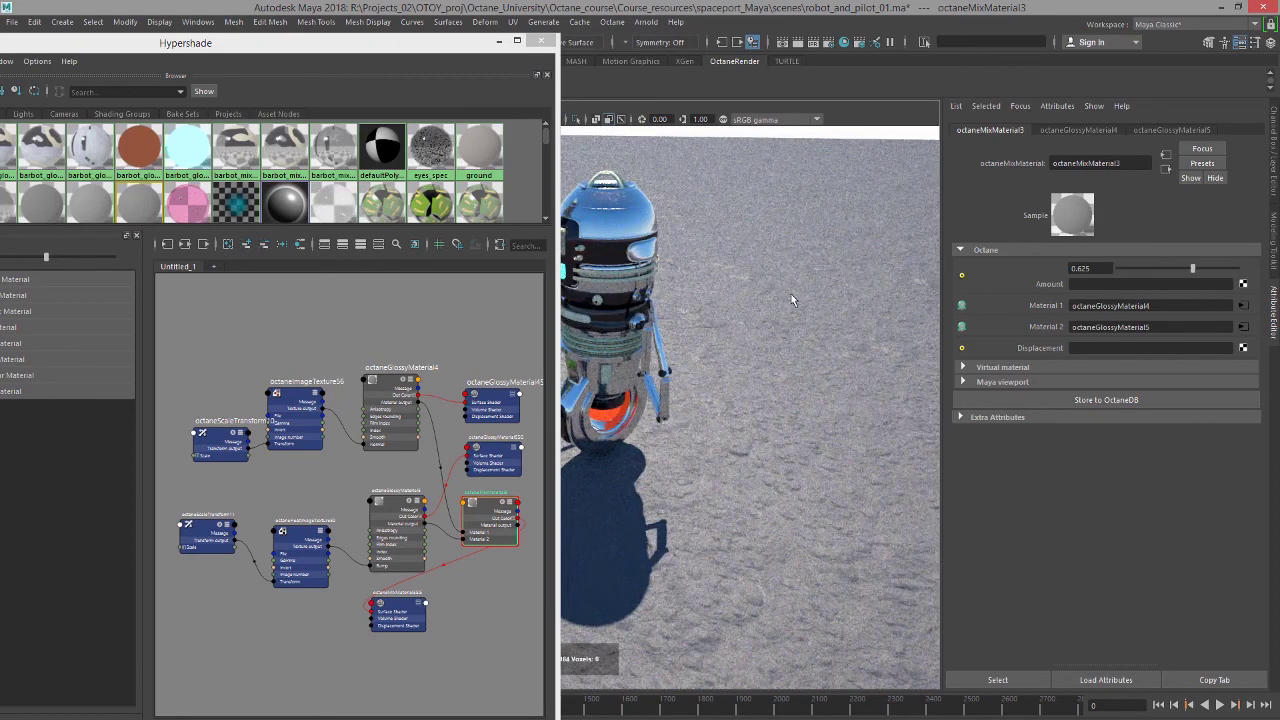
# Step: Close the Hypershade and examine the blended gravel ground around both characters from a higher angle
pyautogui.keyDown('alt'); pyautogui.moveTo(772, 308); pyautogui.dragTo(711, 296); pyautogui.keyUp('alt')
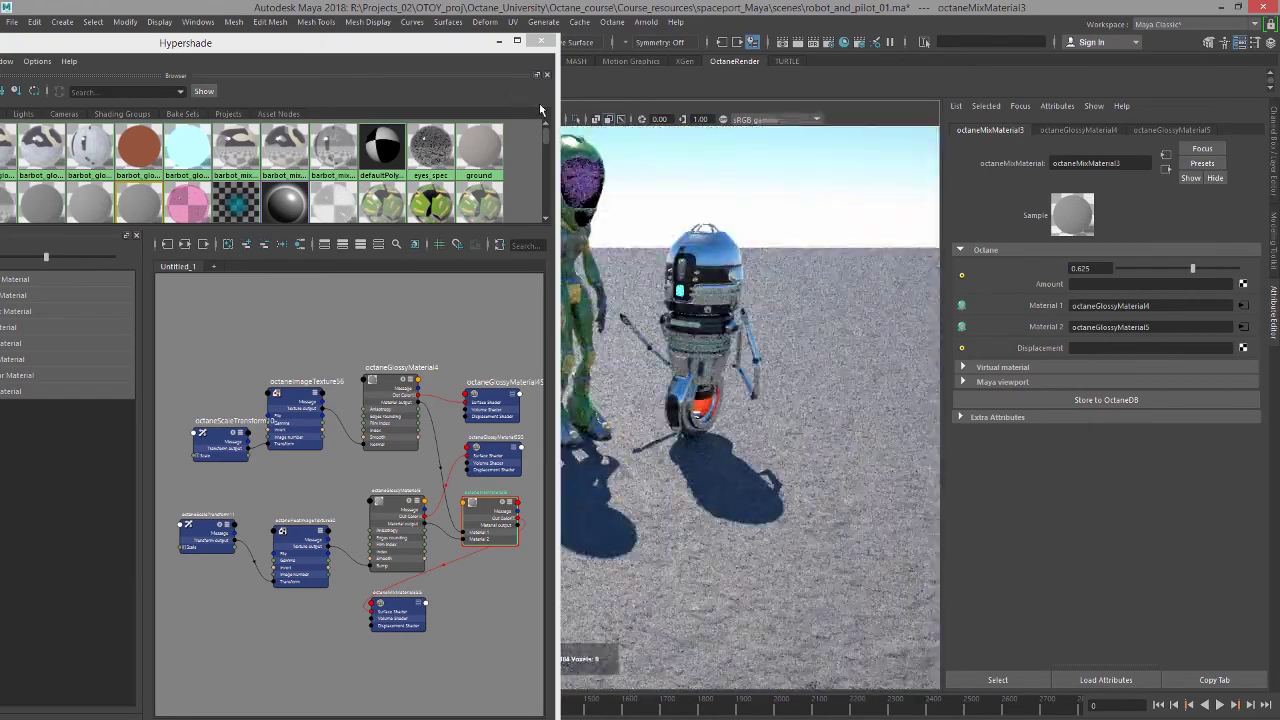
pyautogui.click(540, 41)
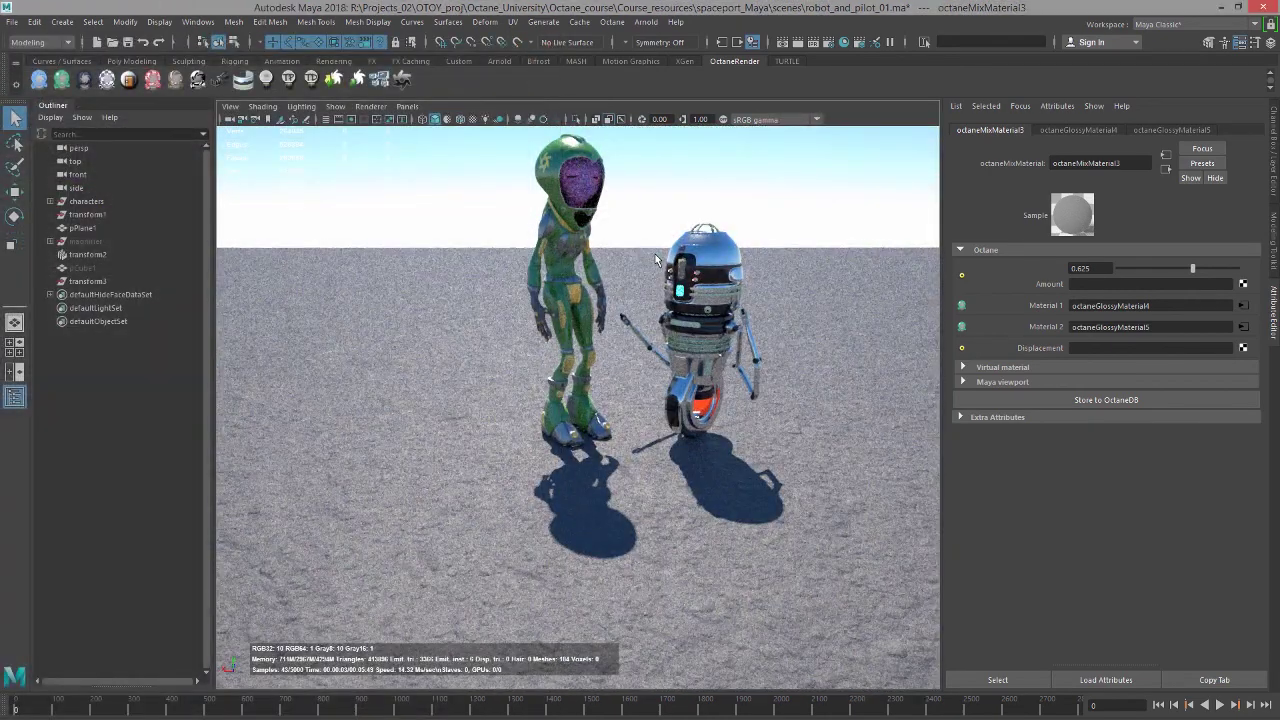
pyautogui.keyDown('alt'); pyautogui.moveTo(656, 260); pyautogui.dragTo(636, 286); pyautogui.keyUp('alt')
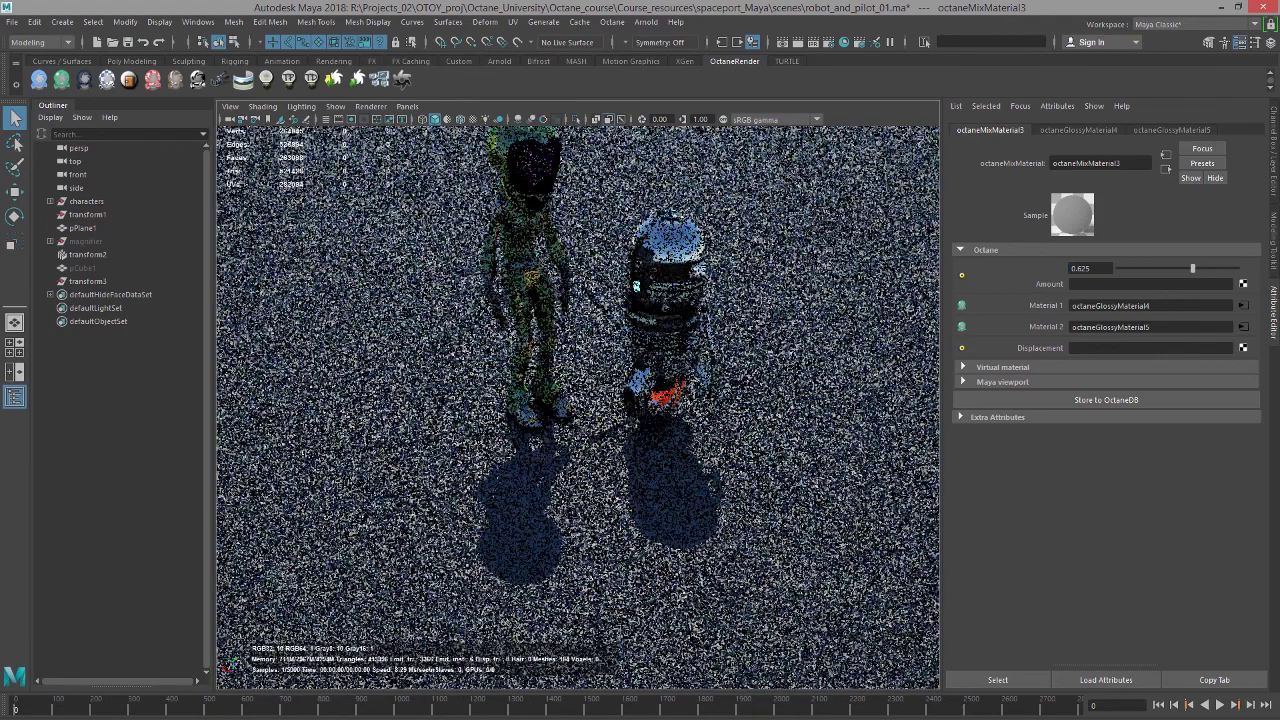
pyautogui.keyDown('alt'); pyautogui.moveTo(693, 297); pyautogui.dragTo(688, 324, button='middle'); pyautogui.keyUp('alt')
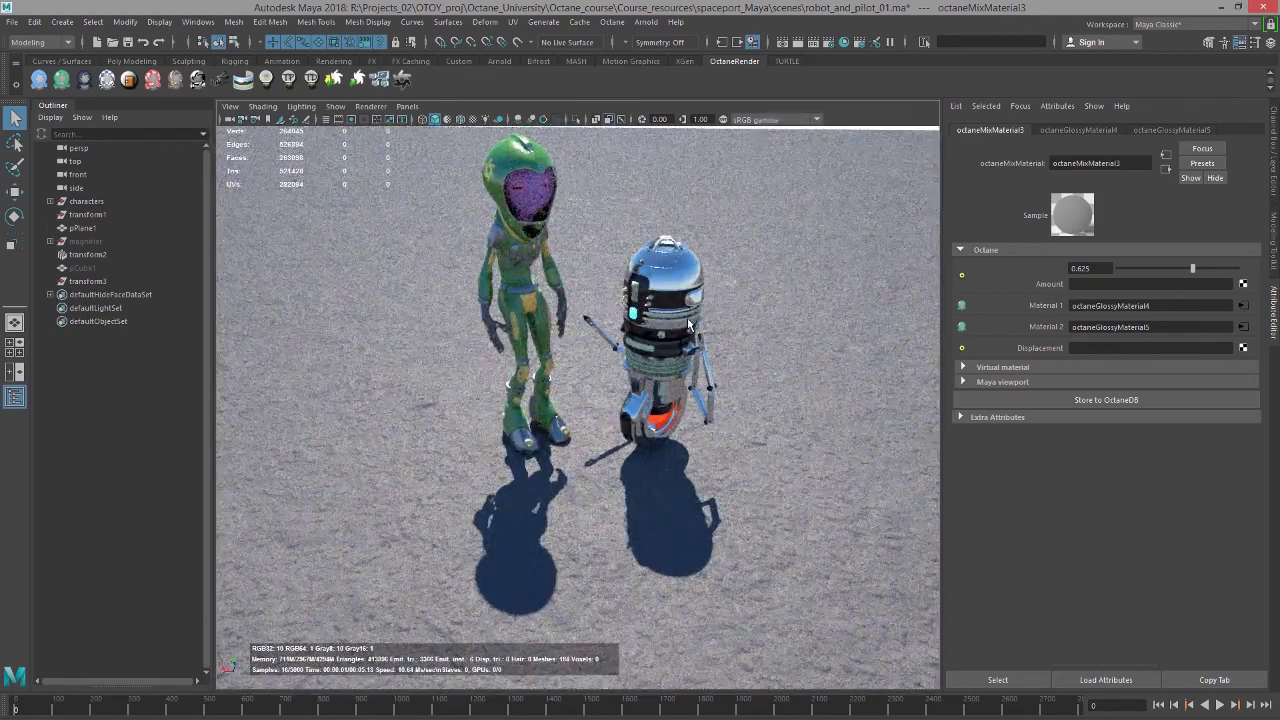